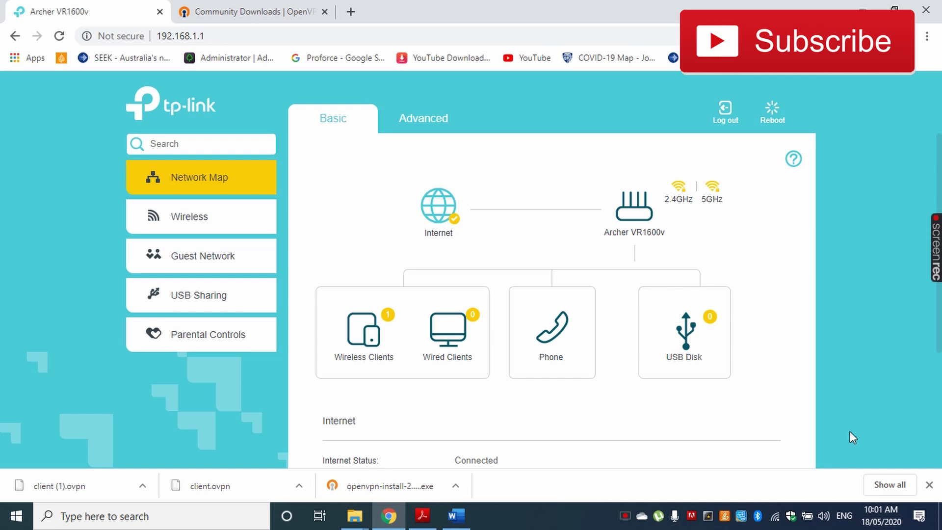
Check the current Wi-Fi connection, then open the Advanced > VPN > OpenVPN server page
{"action": "left_click", "coordinate": [775, 516]}
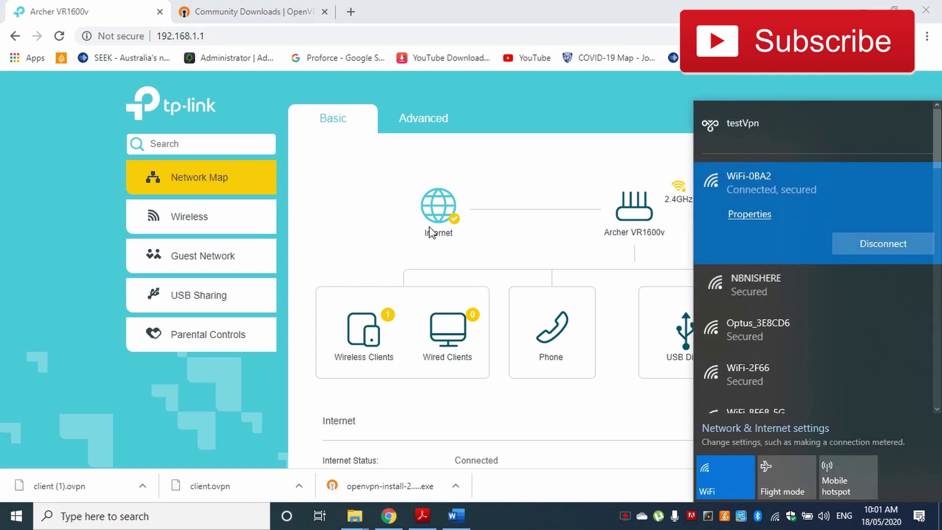
{"action": "left_click", "coordinate": [98, 245]}
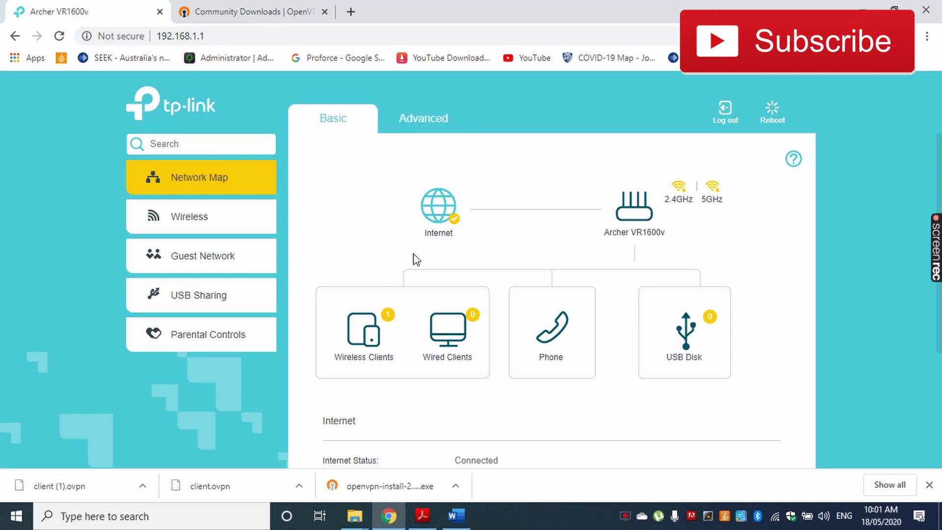
{"action": "left_click", "coordinate": [417, 130]}
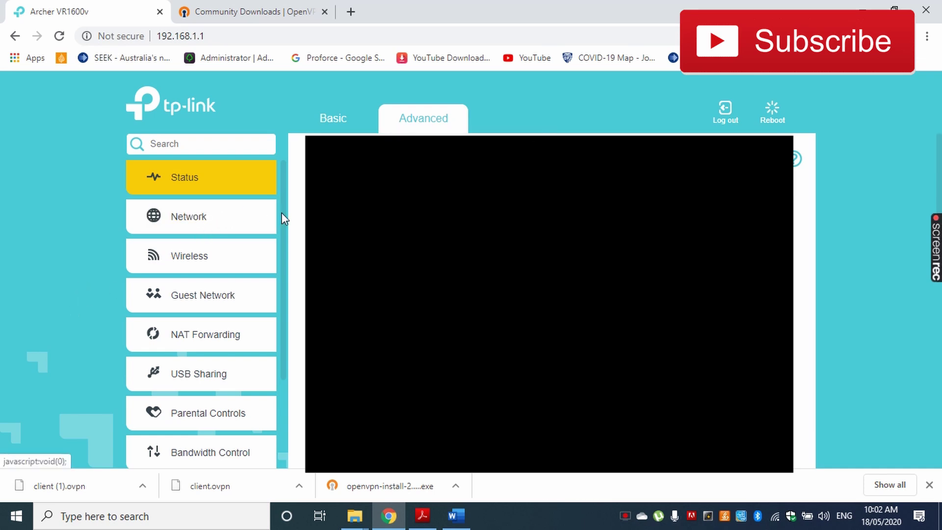
{"action": "scroll", "coordinate": [284, 231], "scroll_direction": "down", "scroll_amount": 3}
{"action": "scroll", "coordinate": [283, 295], "scroll_direction": "down", "scroll_amount": 2}
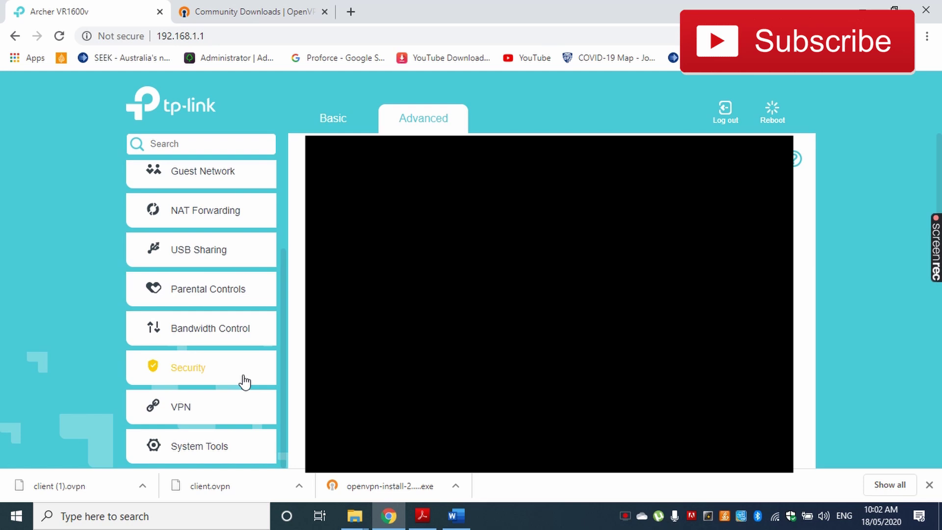
{"action": "left_click", "coordinate": [175, 415]}
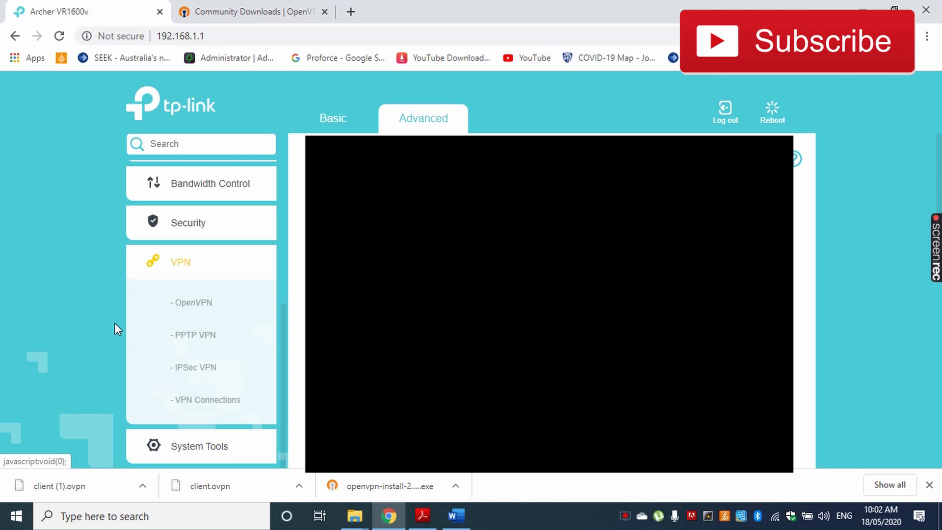
{"action": "left_click", "coordinate": [183, 311]}
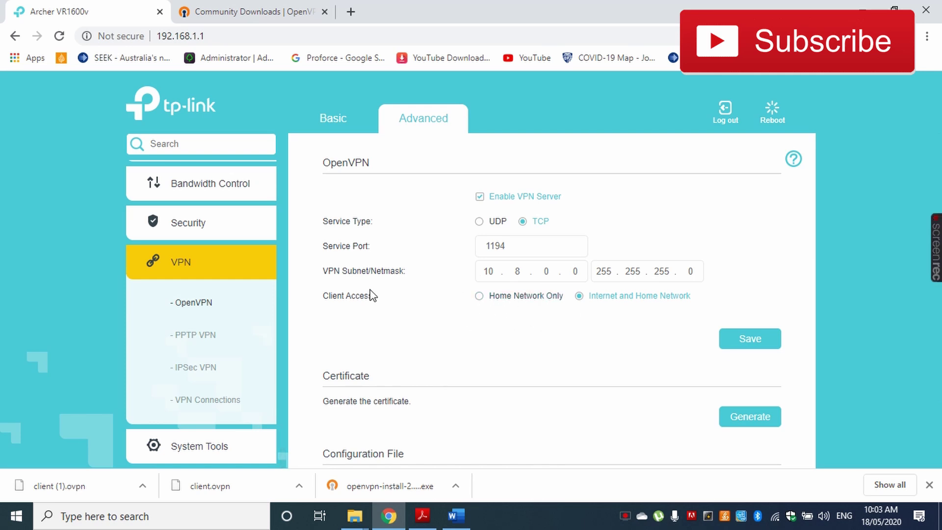
Save the OpenVPN server on TCP 1194, subnet 10.8.0.0, with Internet and Home Network access
{"action": "left_click_drag", "start_coordinate": [327, 296], "coordinate": [370, 303]}
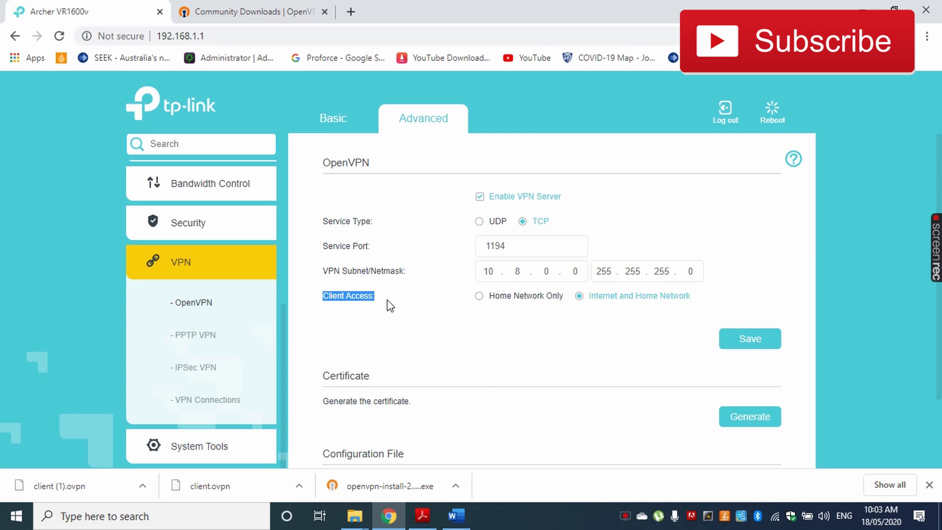
{"action": "left_click", "coordinate": [387, 301]}
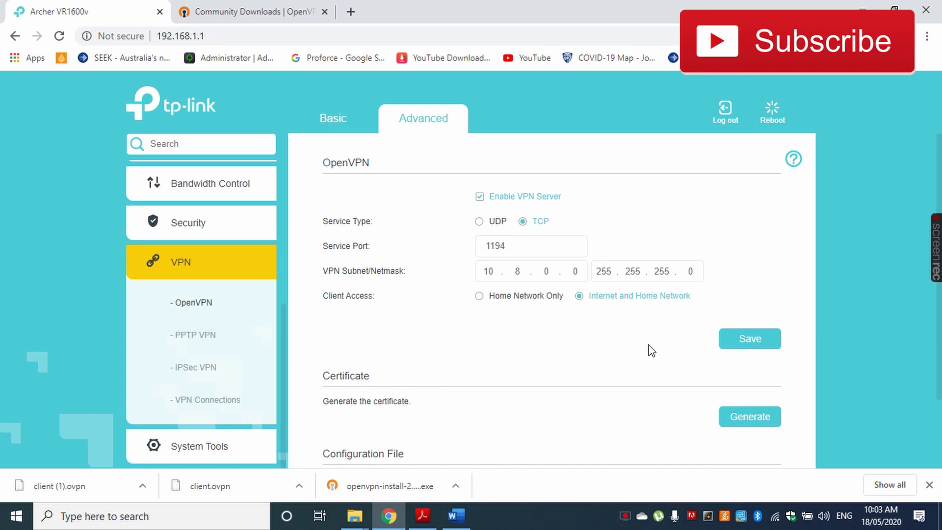
{"action": "left_click", "coordinate": [751, 342]}
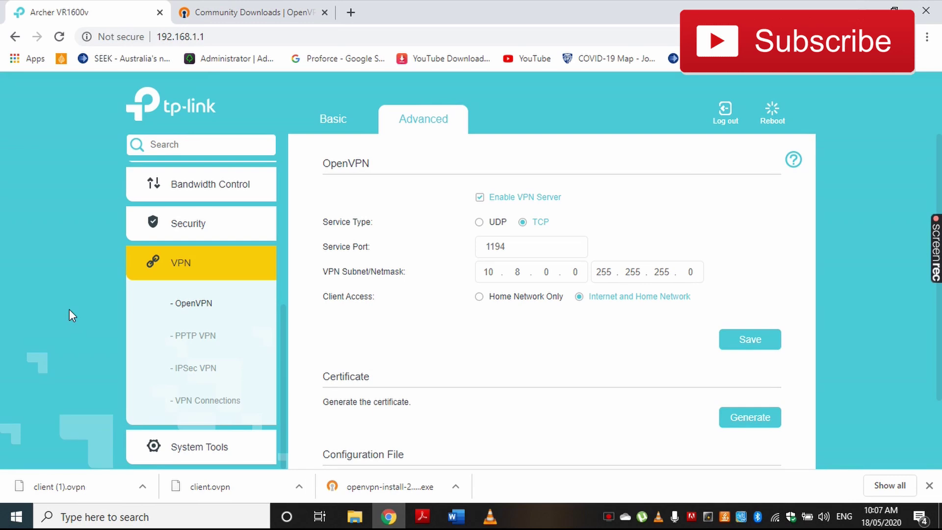
{"action": "scroll", "coordinate": [684, 279], "scroll_direction": "down", "scroll_amount": 1}
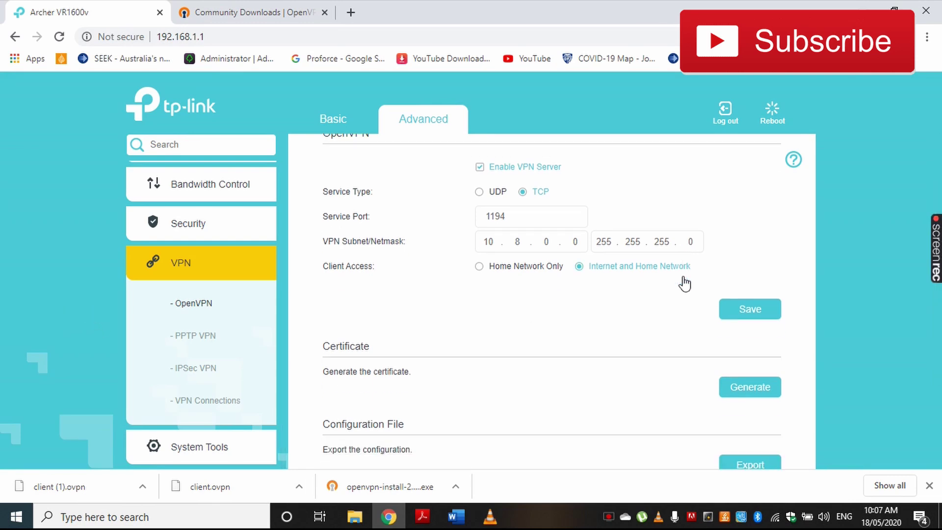
{"action": "scroll", "coordinate": [689, 344], "scroll_direction": "down", "scroll_amount": 2}
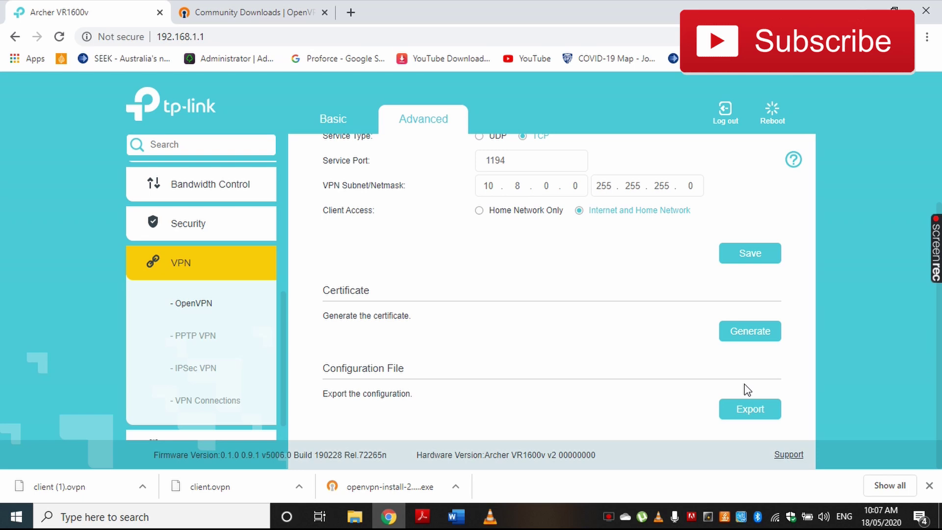
Export the client configuration and highlight the Dynamic DNS and WAN IP warnings
{"action": "left_click", "coordinate": [751, 418]}
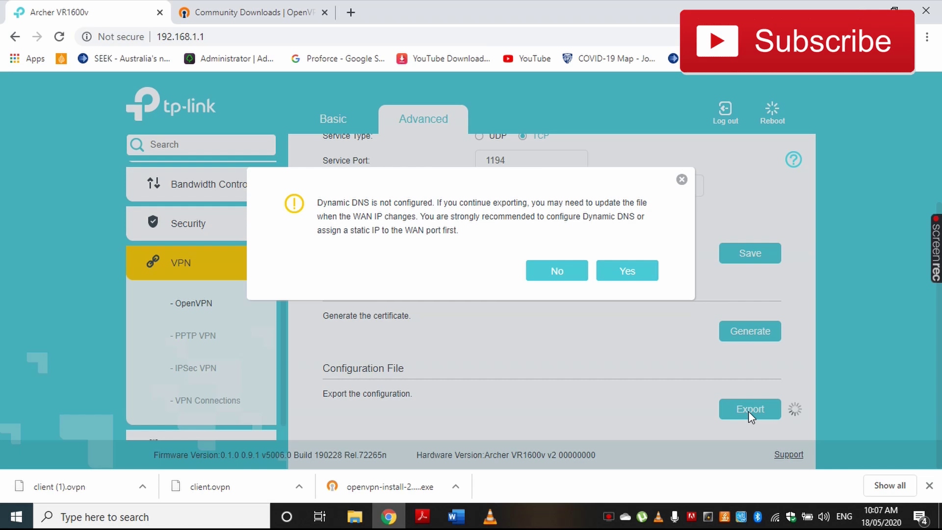
{"action": "double_click", "coordinate": [472, 203]}
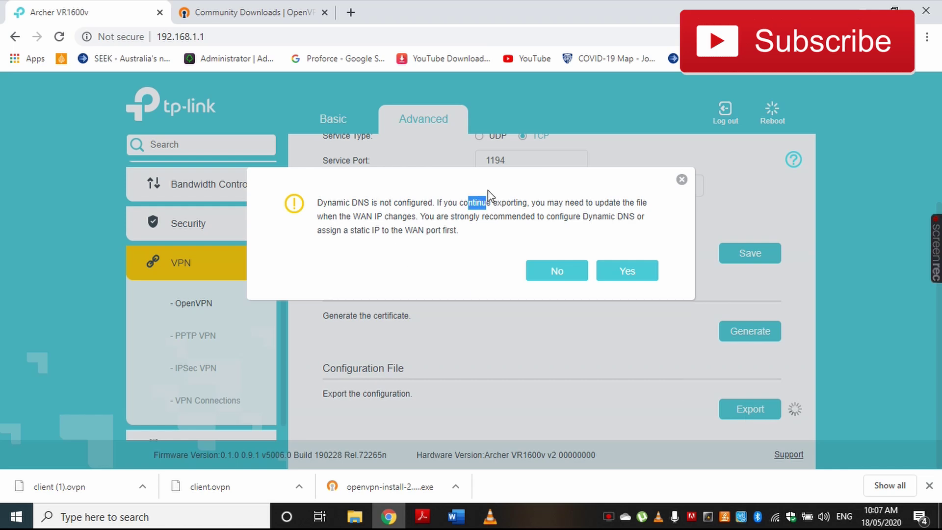
{"action": "left_click", "coordinate": [387, 213]}
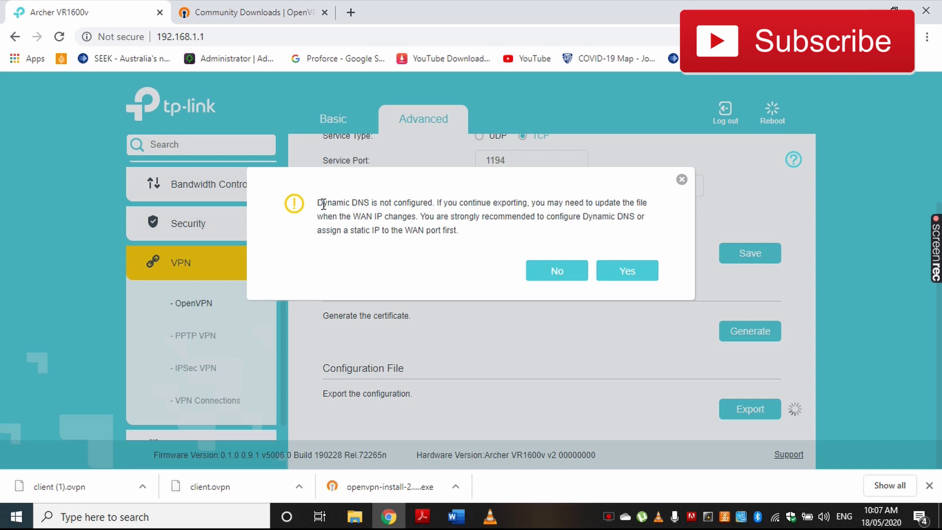
{"action": "left_click_drag", "start_coordinate": [324, 202], "coordinate": [433, 203]}
{"action": "left_click", "coordinate": [433, 203]}
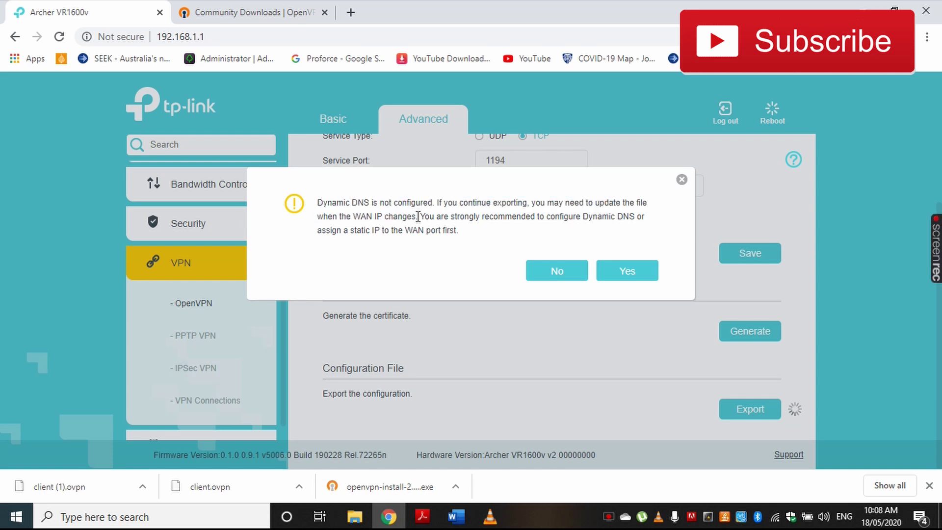
{"action": "left_click_drag", "start_coordinate": [345, 217], "coordinate": [412, 220]}
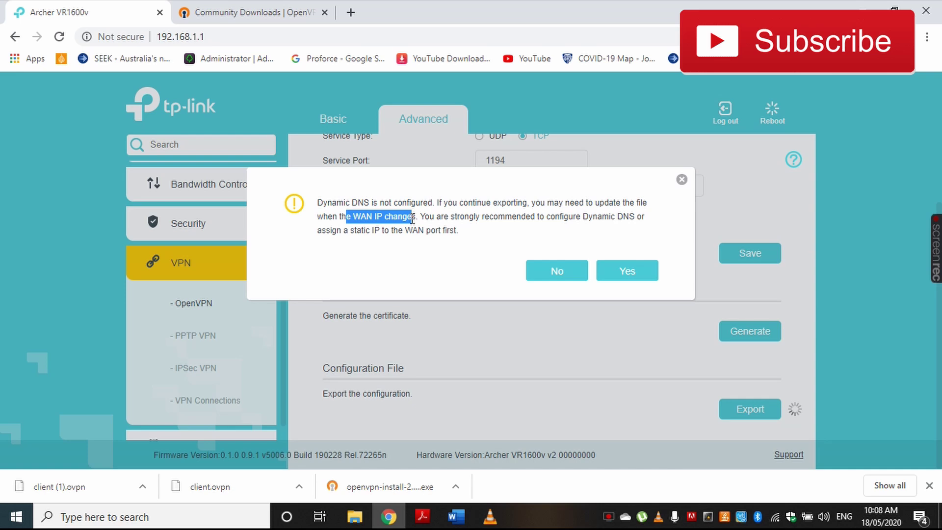
{"action": "left_click", "coordinate": [412, 219]}
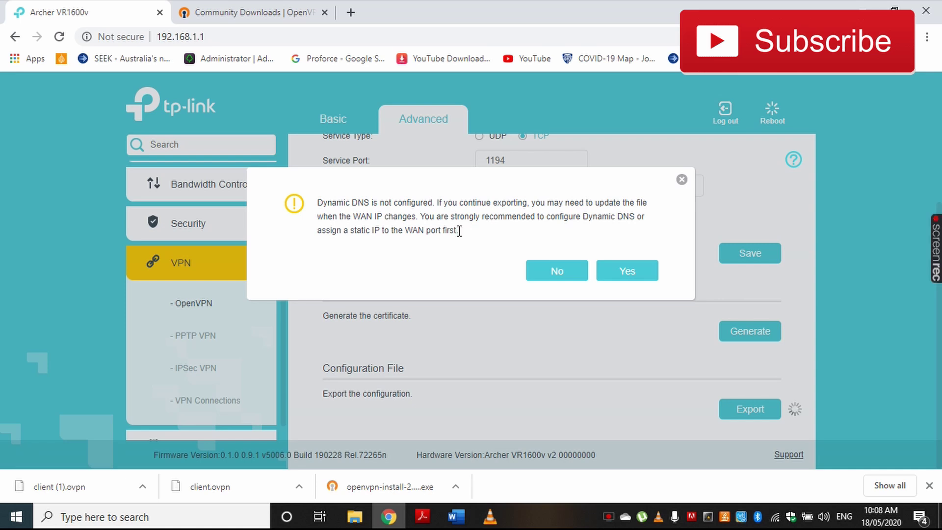
Review the whole warning message and confirm Yes to download client.ovpn
{"action": "left_click_drag", "start_coordinate": [459, 231], "coordinate": [414, 203]}
{"action": "left_click", "coordinate": [414, 203]}
{"action": "left_click_drag", "start_coordinate": [472, 236], "coordinate": [324, 205]}
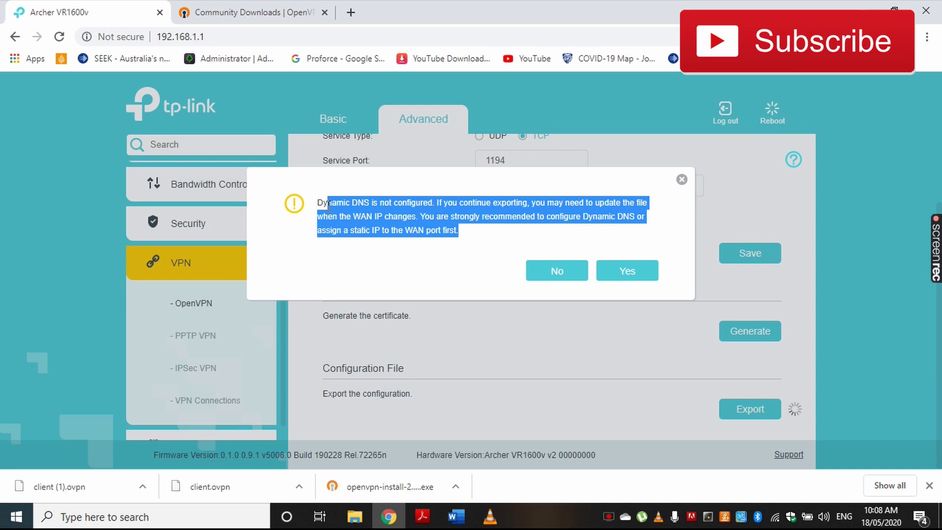
{"action": "left_click", "coordinate": [327, 203]}
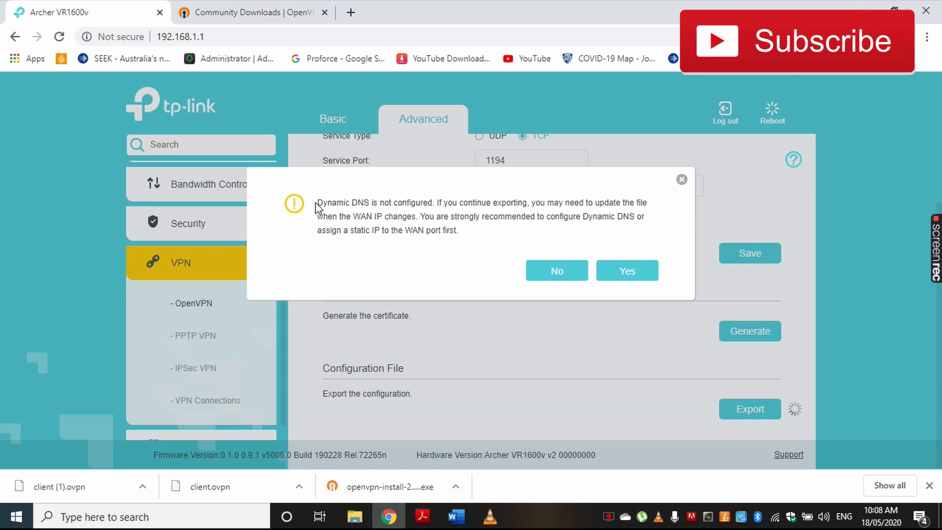
{"action": "left_click_drag", "start_coordinate": [318, 202], "coordinate": [454, 242]}
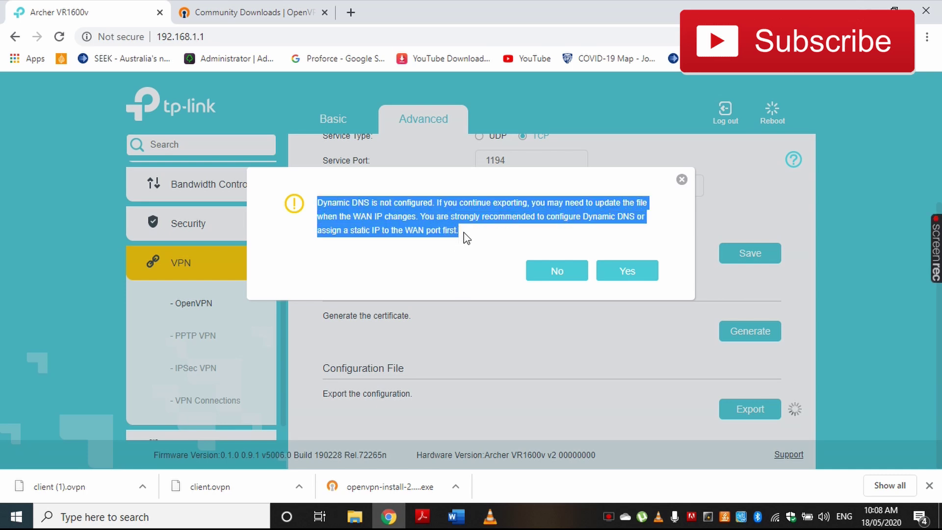
{"action": "left_click", "coordinate": [463, 239]}
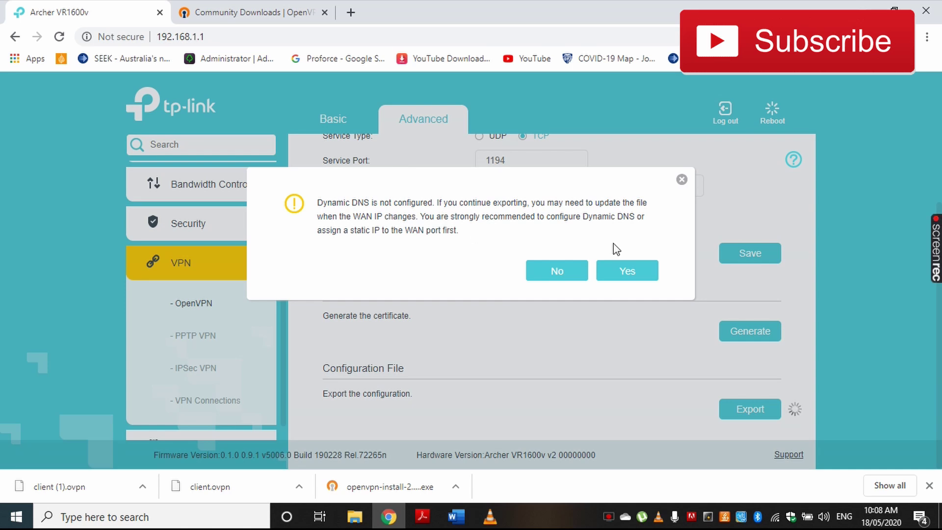
{"action": "left_click", "coordinate": [627, 270]}
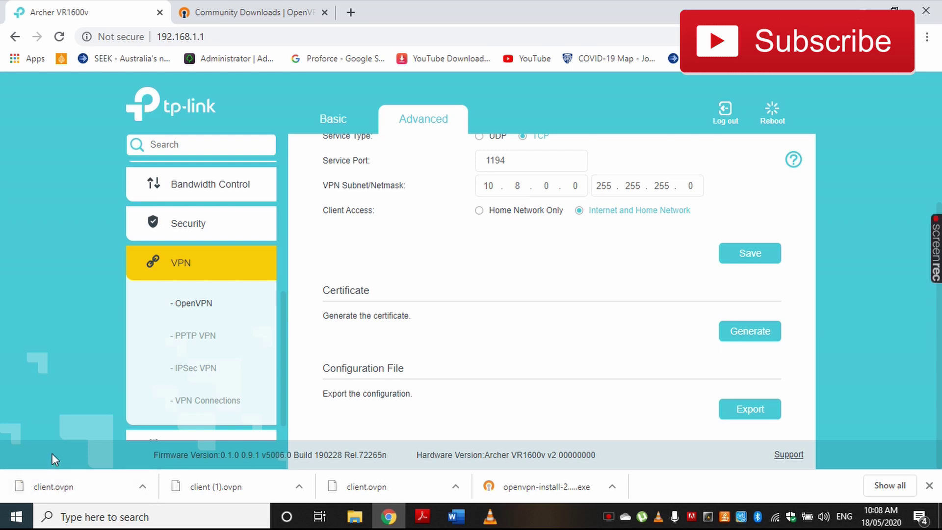
Switch to the OpenVPN Community Downloads tab and bring up the Downloads folder window
{"action": "key", "text": "ctrl+Tab"}
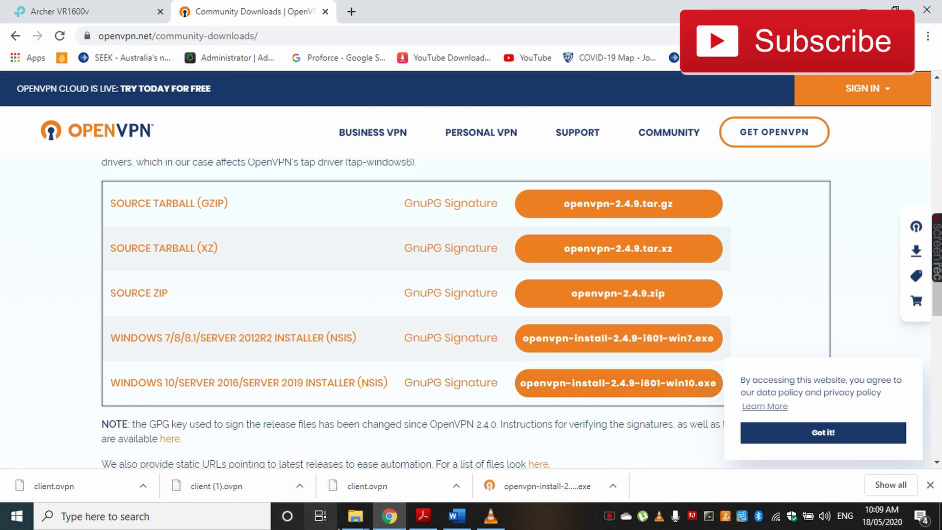
{"action": "left_click", "coordinate": [356, 524]}
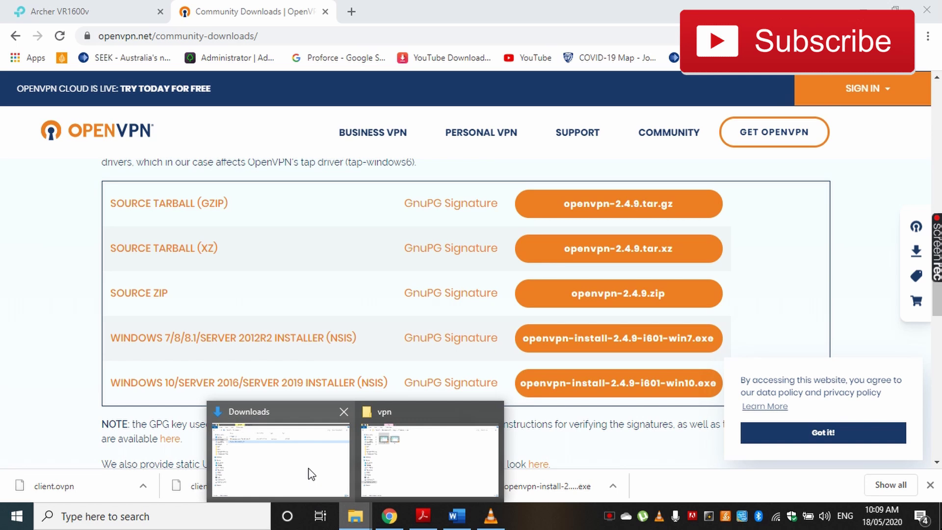
{"action": "left_click", "coordinate": [308, 470]}
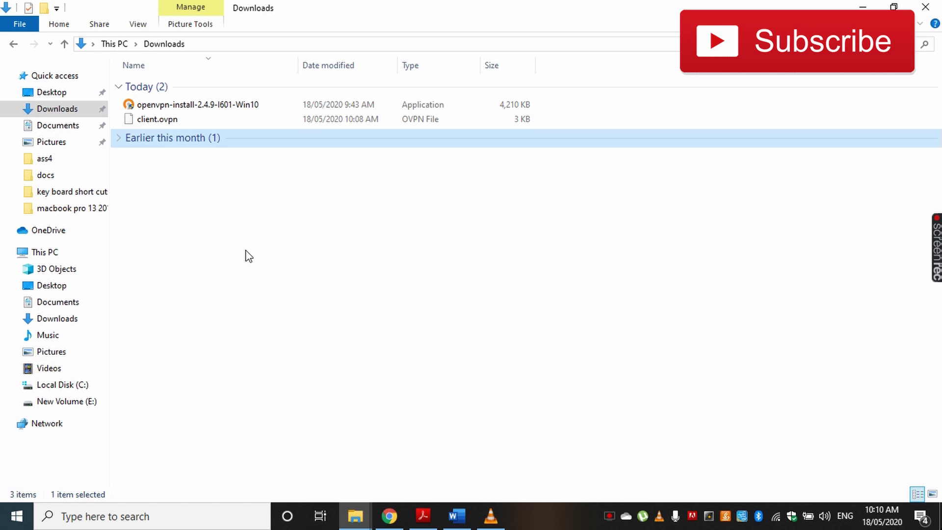
Run the OpenVPN 2.4.9 installer, accept the licence and install into C:\Program Files\OpenVPN
{"action": "double_click", "coordinate": [197, 104]}
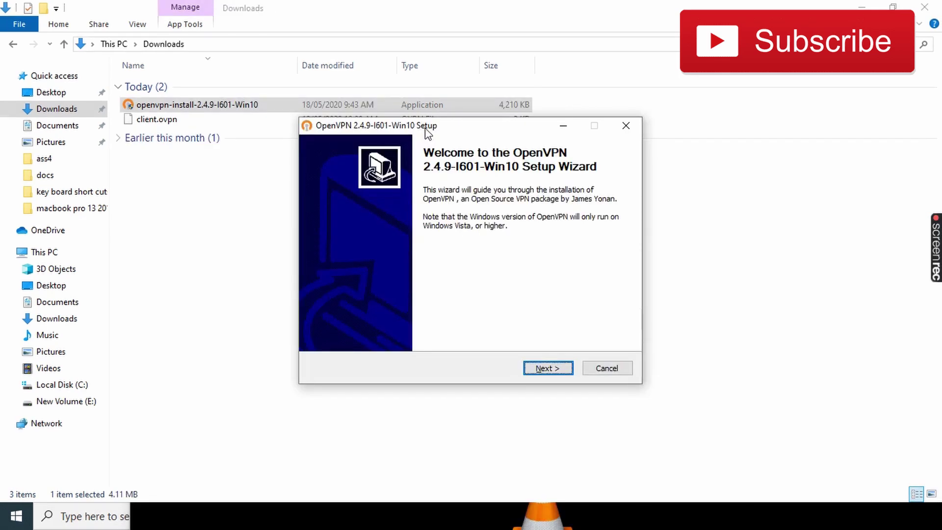
{"action": "left_click_drag", "start_coordinate": [436, 130], "coordinate": [468, 104]}
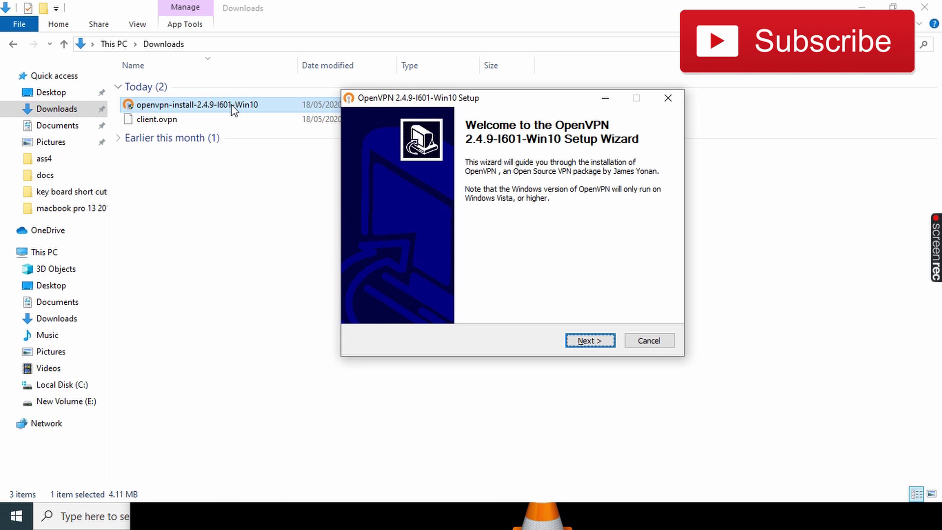
{"action": "left_click", "coordinate": [585, 342]}
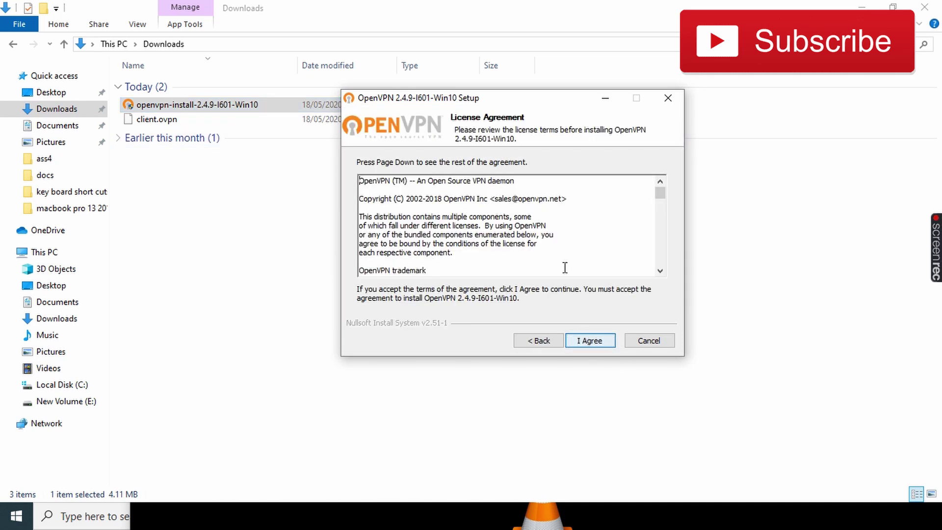
{"action": "left_click", "coordinate": [605, 346]}
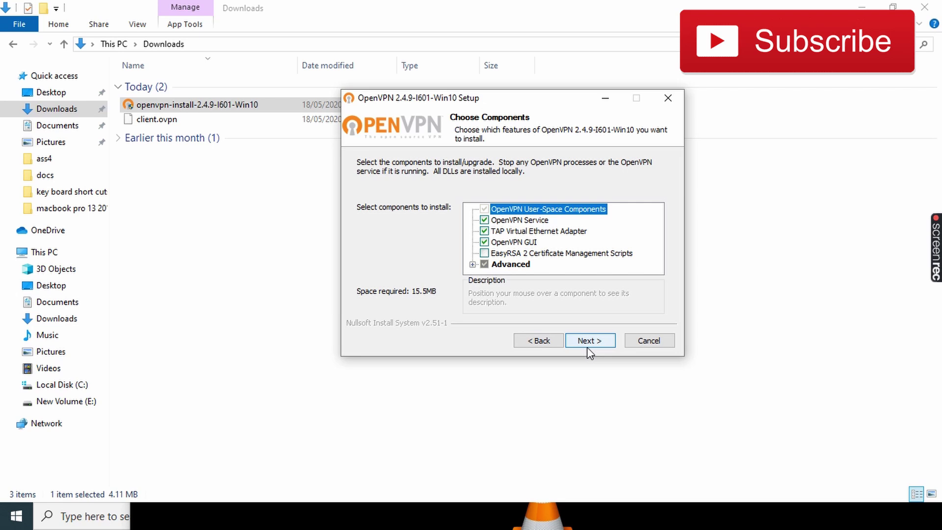
{"action": "left_click", "coordinate": [589, 343]}
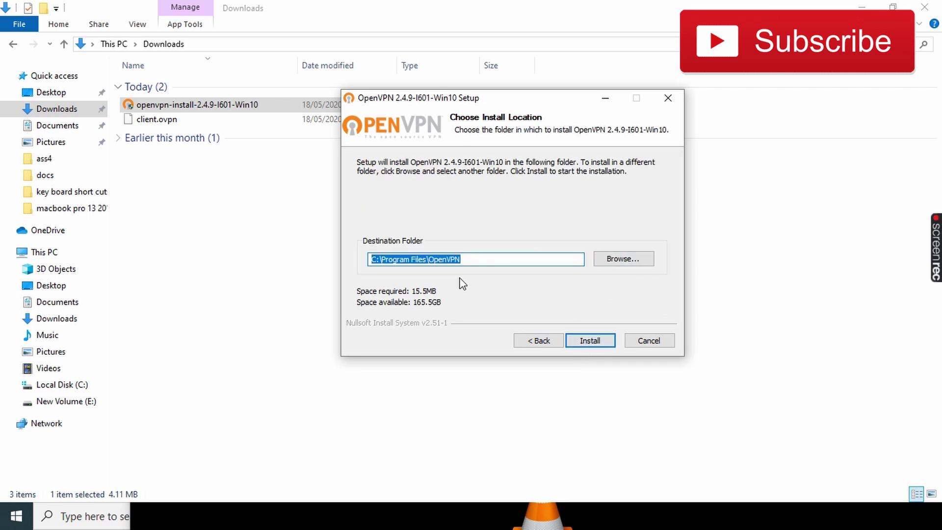
{"action": "left_click", "coordinate": [594, 344]}
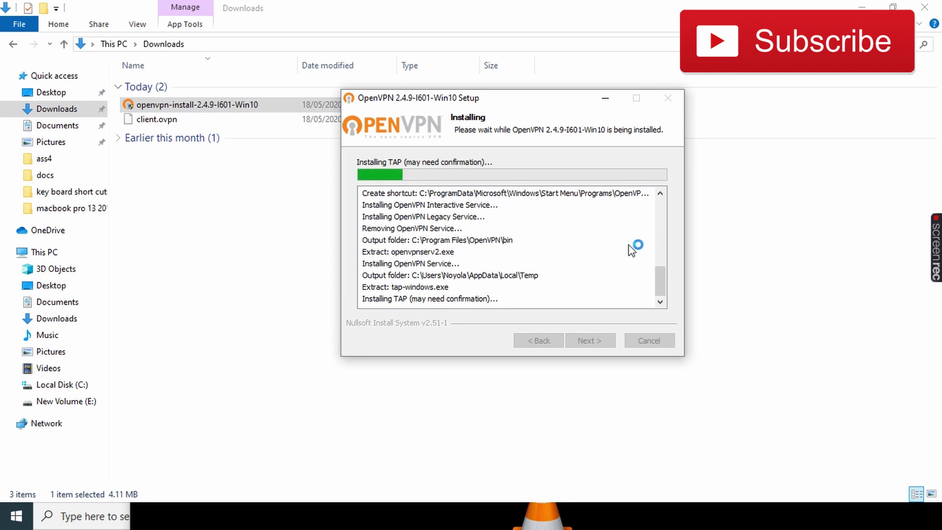
Clear other windows and finish setup with Show Readme unticked
{"action": "left_click", "coordinate": [863, 7]}
{"action": "left_click", "coordinate": [864, 7]}
{"action": "left_click", "coordinate": [864, 4]}
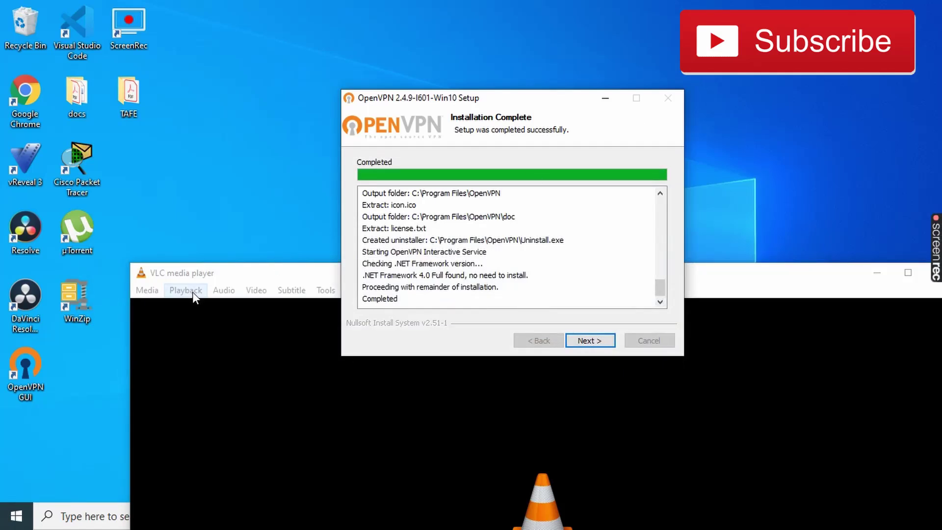
{"action": "left_click", "coordinate": [594, 339]}
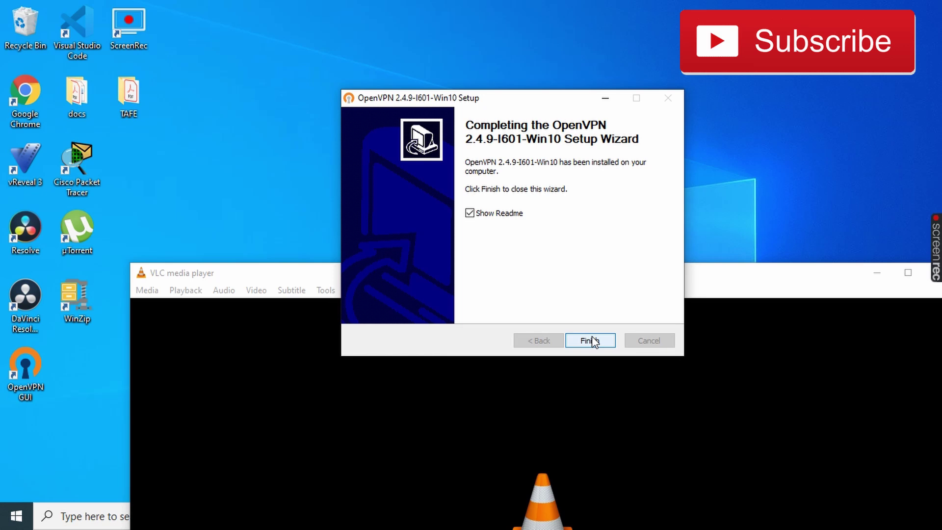
{"action": "left_click", "coordinate": [470, 214]}
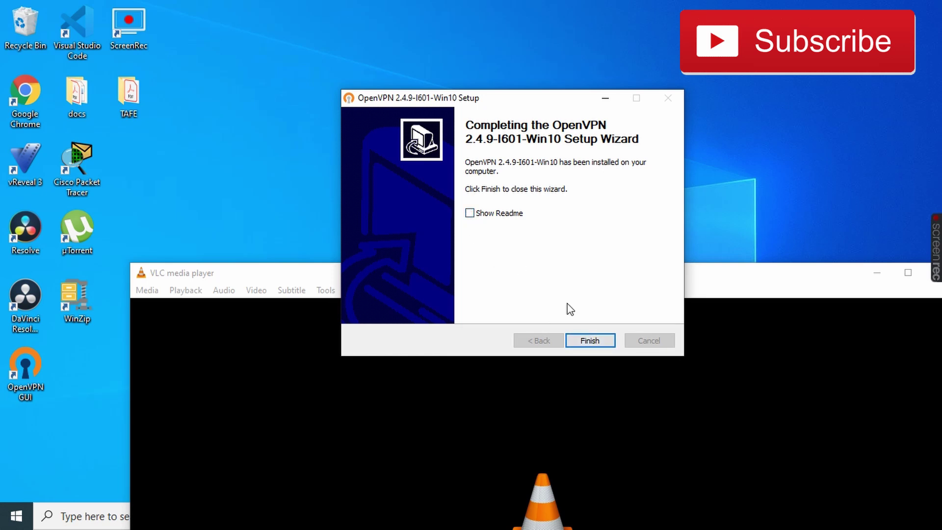
{"action": "left_click_drag", "start_coordinate": [535, 97], "coordinate": [552, 80]}
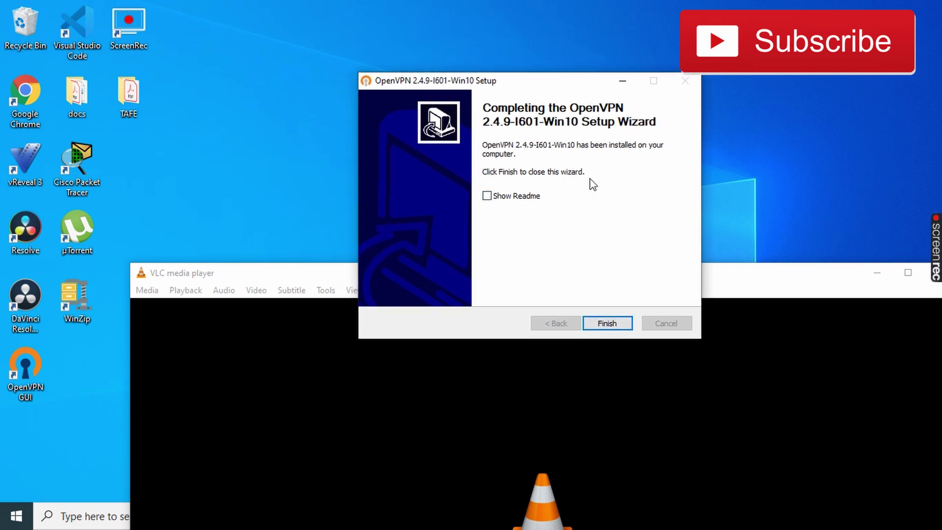
{"action": "left_click", "coordinate": [619, 322]}
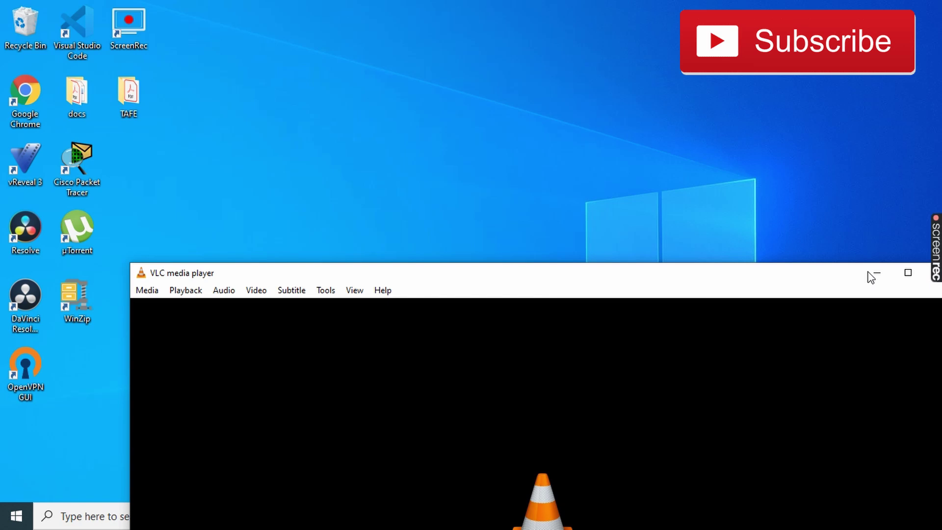
Minimize VLC and launch OpenVPN GUI from its desktop shortcut
{"action": "left_click", "coordinate": [876, 272]}
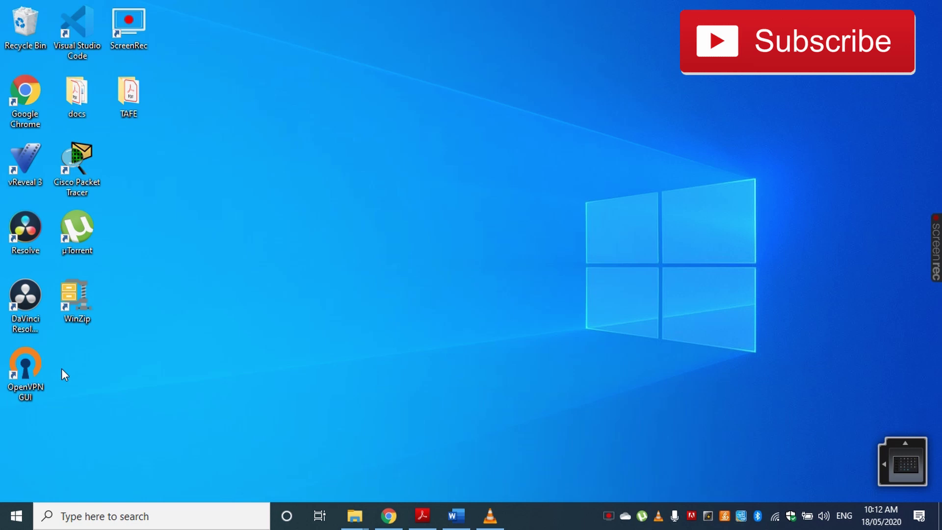
{"action": "double_click", "coordinate": [31, 370]}
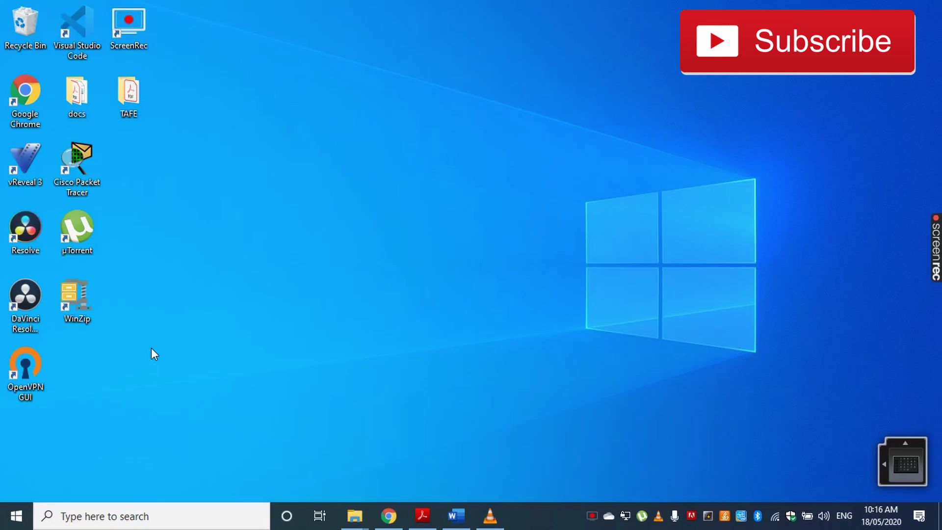
Open Command Prompt and run ipconfig
{"action": "left_click", "coordinate": [104, 516]}
{"action": "type", "text": "cmd"}
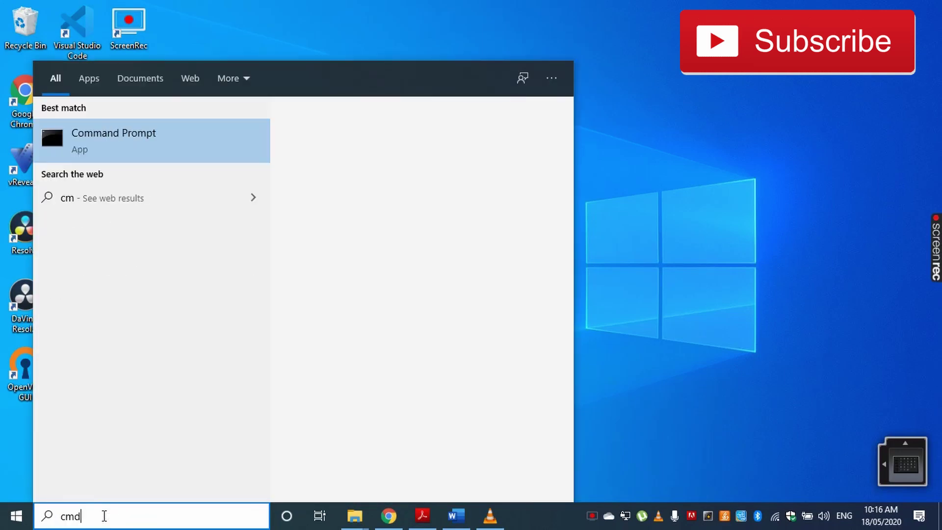
{"action": "left_click", "coordinate": [152, 129]}
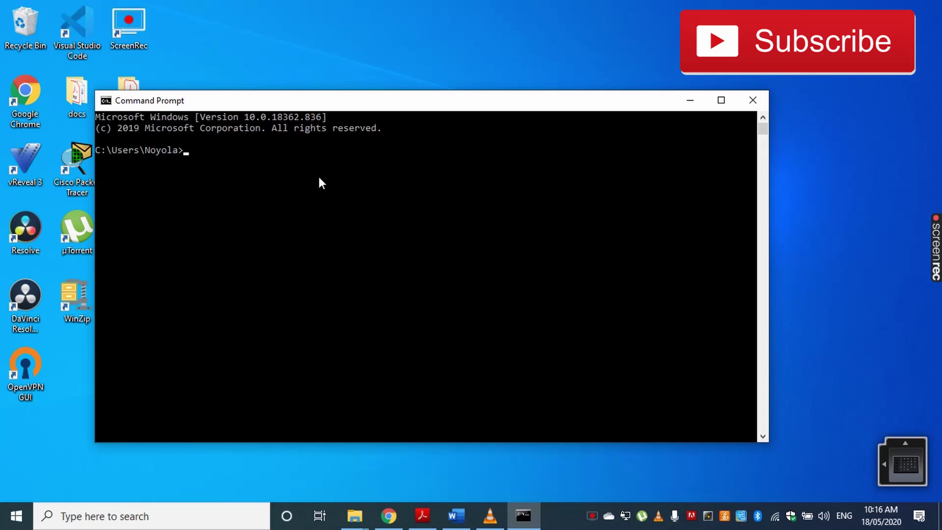
{"action": "type", "text": "ipconfig"}
{"action": "key", "text": "Return"}
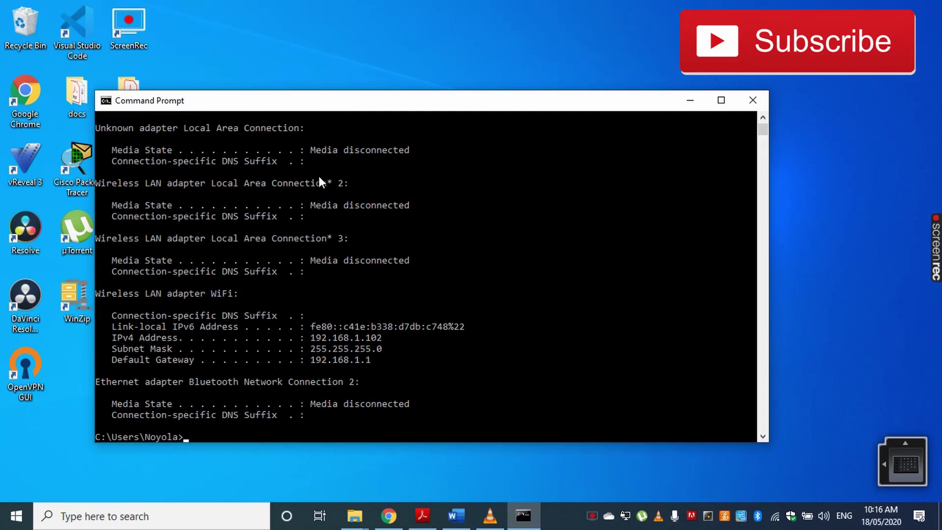
Highlight IPv4 192.168.1.102 and gateway 192.168.1.1, comparing with the router's OpenVPN settings
{"action": "left_click", "coordinate": [356, 348]}
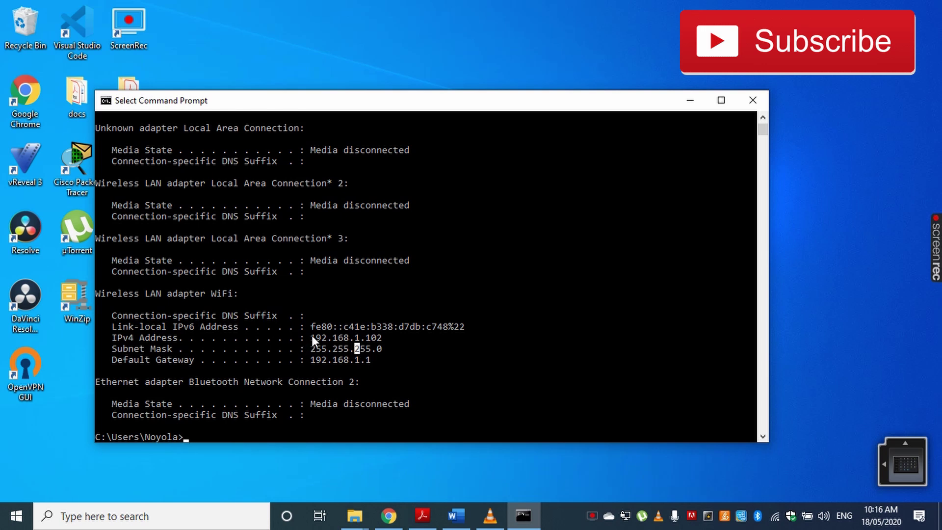
{"action": "left_click_drag", "start_coordinate": [301, 338], "coordinate": [356, 343]}
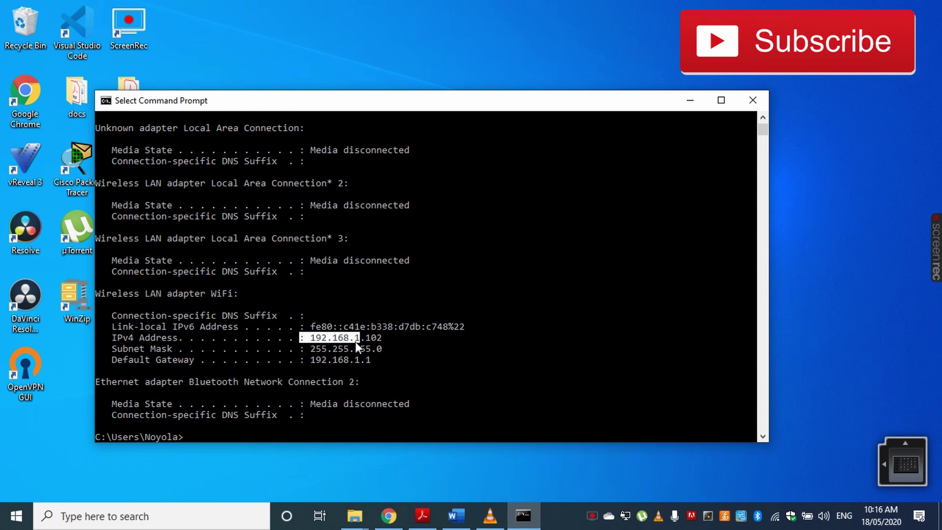
{"action": "left_click", "coordinate": [309, 360]}
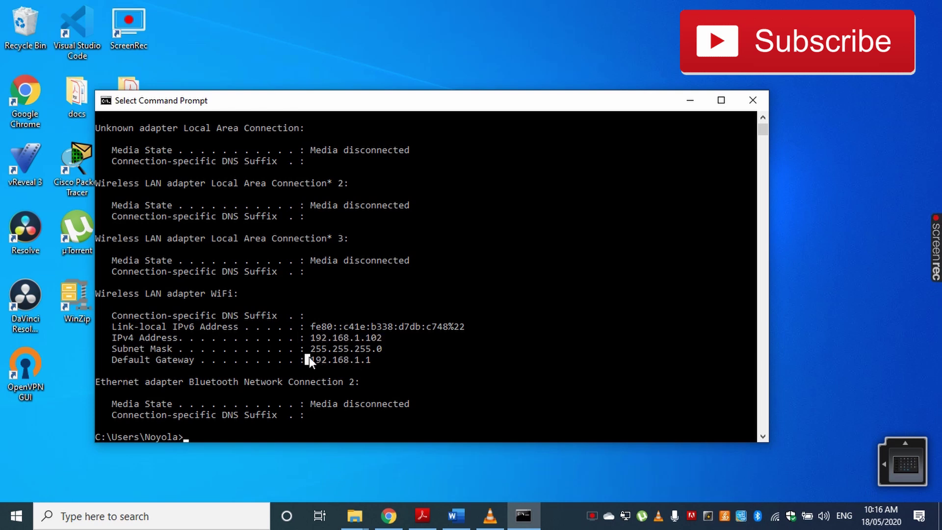
{"action": "left_click", "coordinate": [389, 516]}
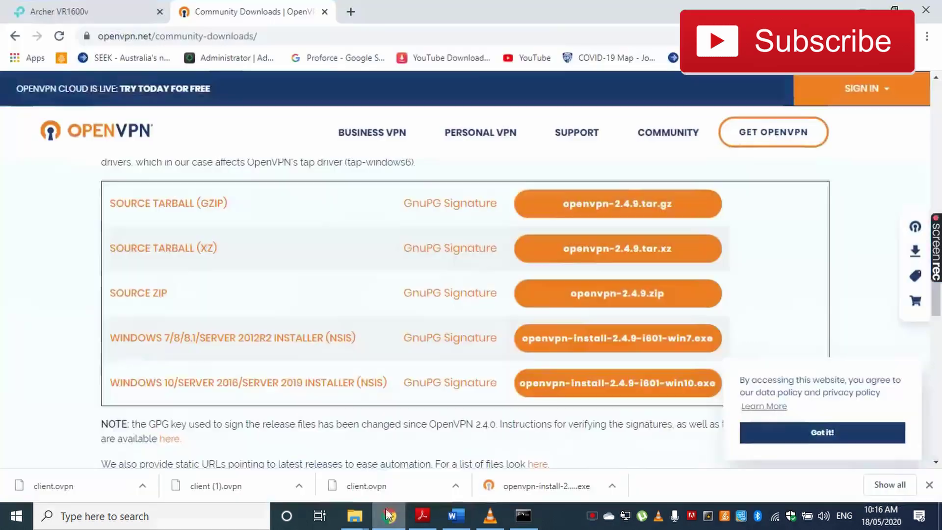
{"action": "left_click", "coordinate": [149, 17]}
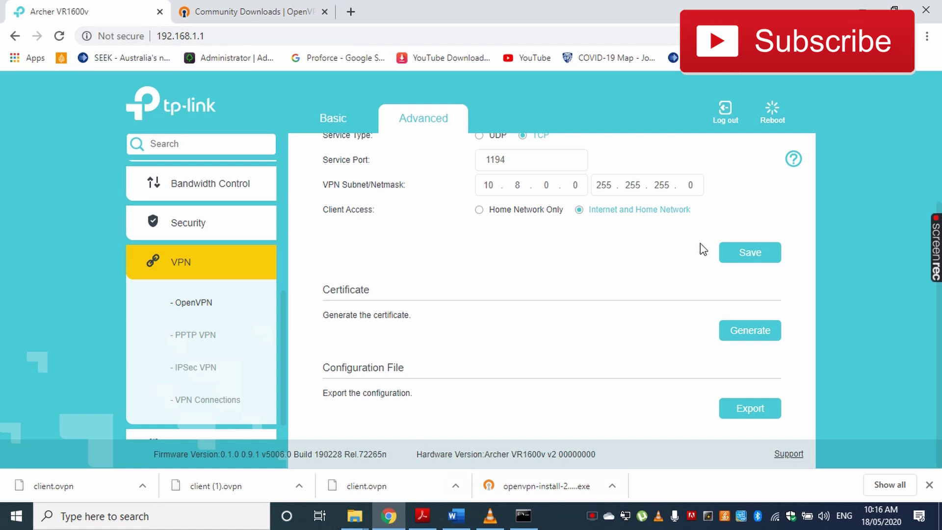
{"action": "left_click", "coordinate": [862, 7]}
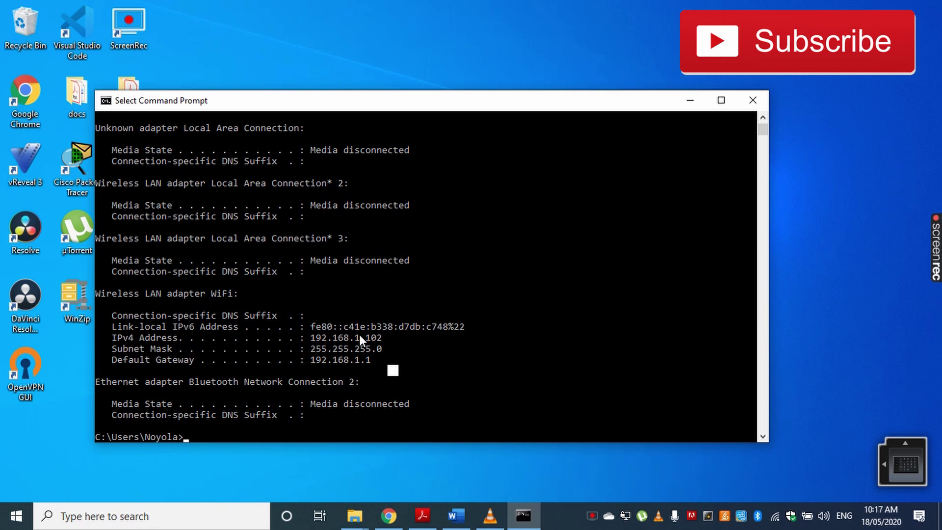
{"action": "left_click", "coordinate": [793, 286]}
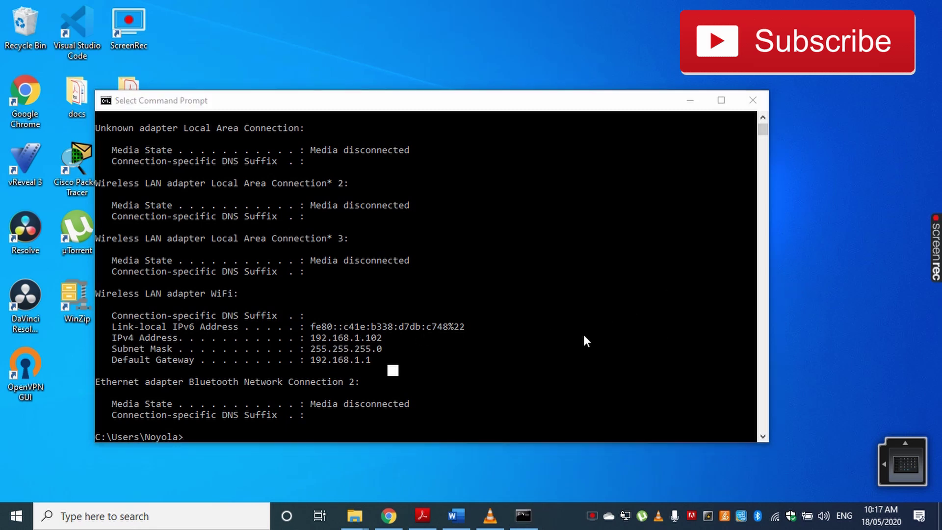
Connect the PC's Wi-Fi to the iPad hotspot, retrying after the first failed attempt
{"action": "left_click", "coordinate": [776, 516]}
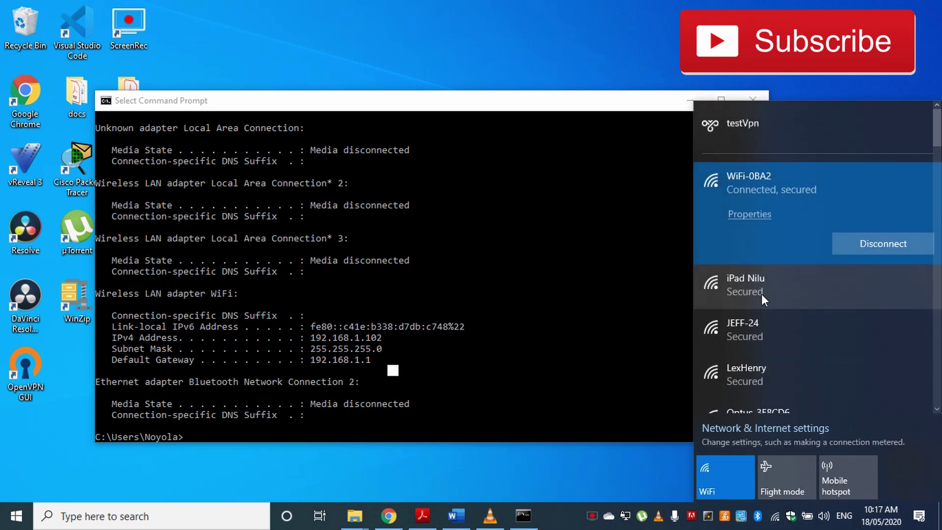
{"action": "left_click", "coordinate": [765, 284]}
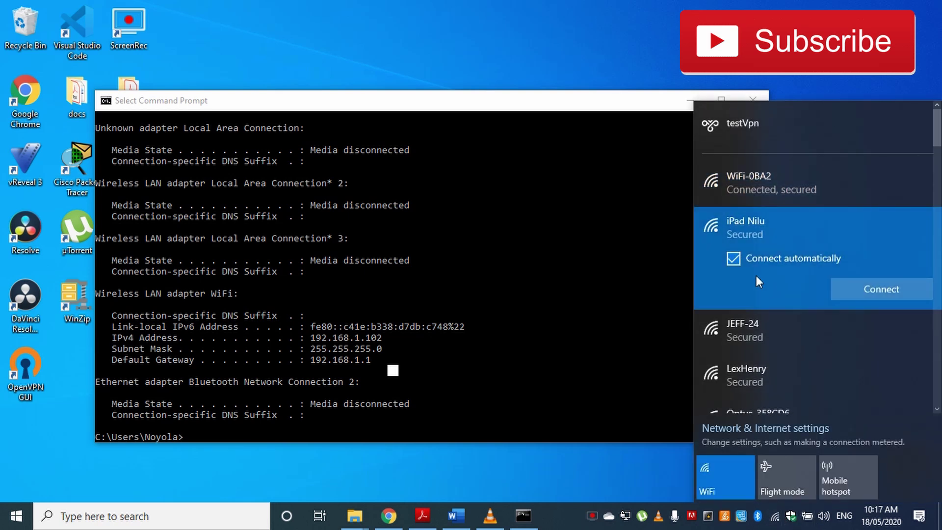
{"action": "left_click", "coordinate": [870, 291]}
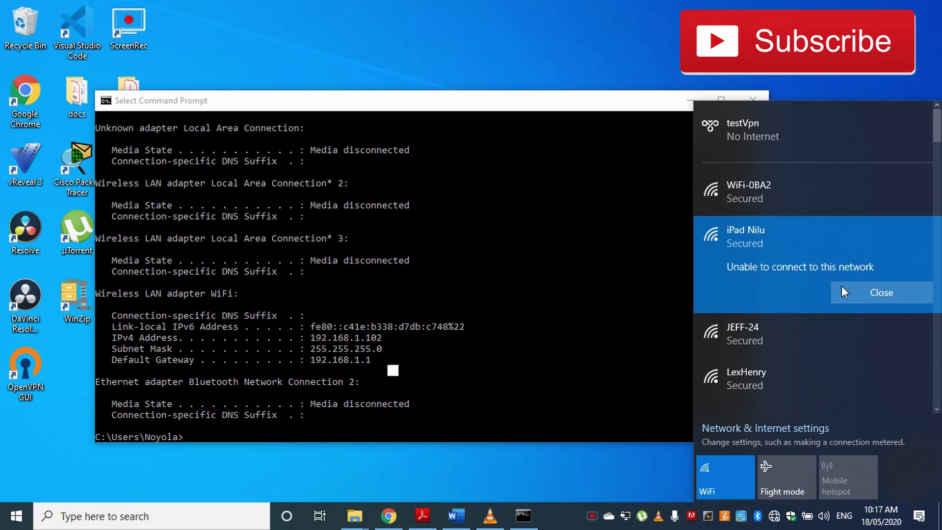
{"action": "left_click", "coordinate": [862, 295]}
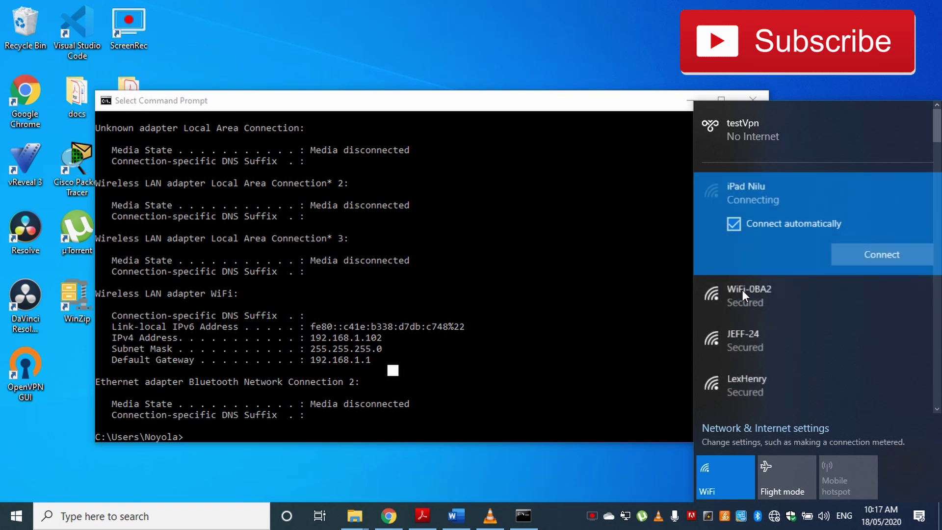
{"action": "left_click", "coordinate": [855, 245]}
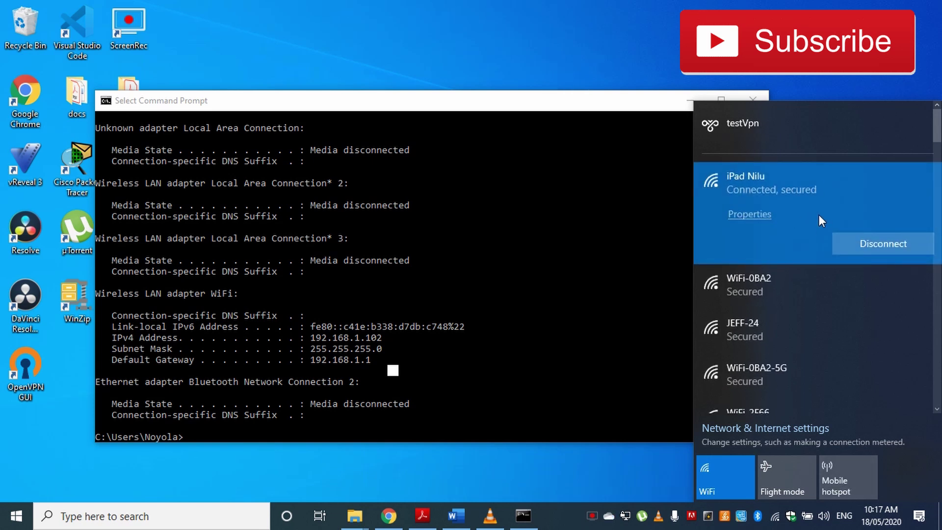
{"action": "left_click", "coordinate": [623, 63]}
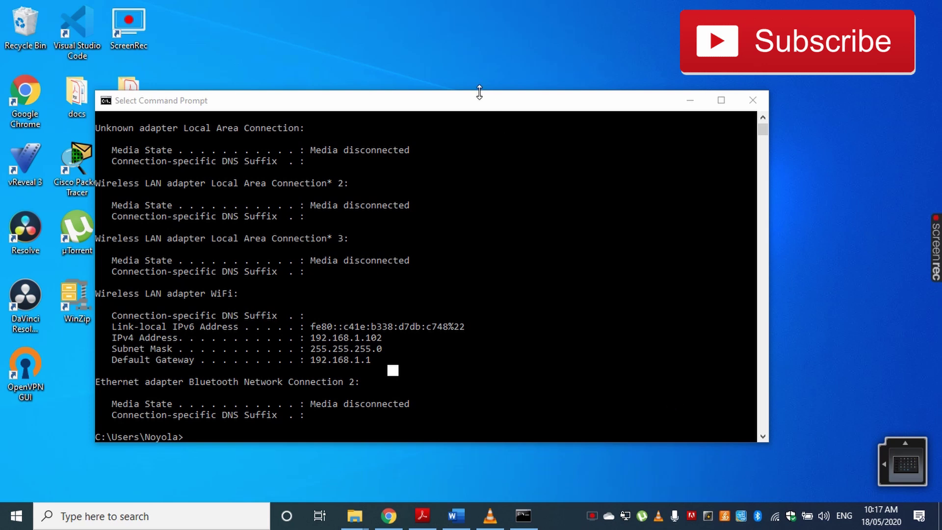
Connect the existing client profile from the OpenVPN tray menu, note the log warning, close the log
{"action": "left_click_drag", "start_coordinate": [479, 101], "coordinate": [568, 95]}
{"action": "left_click", "coordinate": [632, 481]}
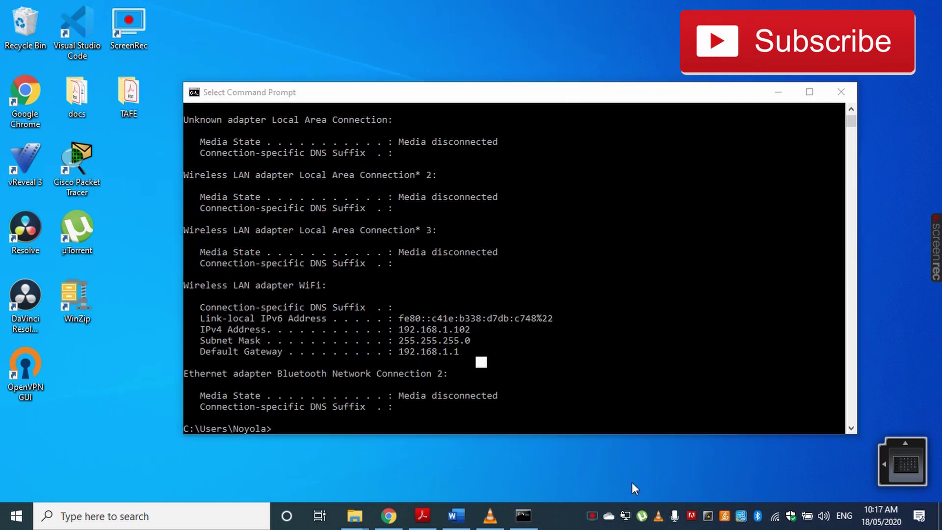
{"action": "left_click", "coordinate": [32, 372]}
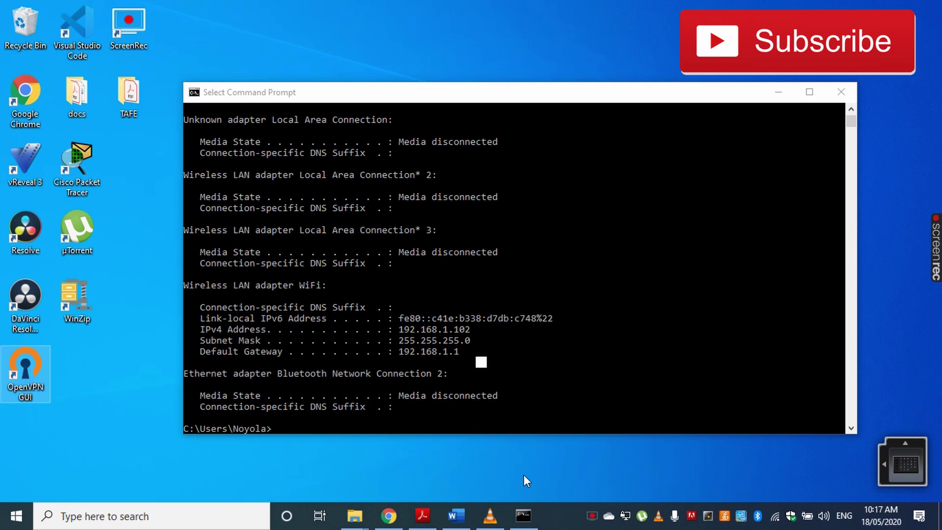
{"action": "right_click", "coordinate": [626, 515]}
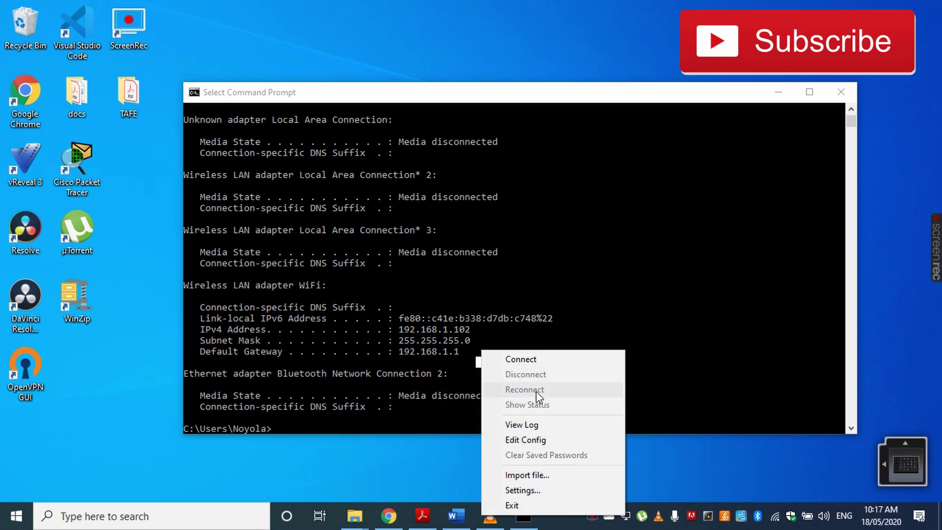
{"action": "left_click", "coordinate": [521, 360]}
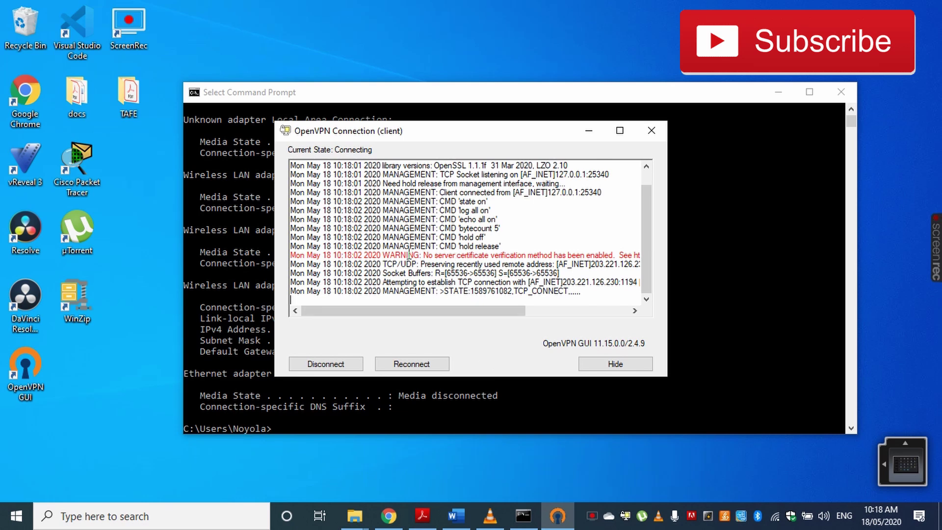
{"action": "left_click_drag", "start_coordinate": [383, 255], "coordinate": [617, 254]}
{"action": "left_click", "coordinate": [616, 254]}
{"action": "left_click", "coordinate": [655, 136]}
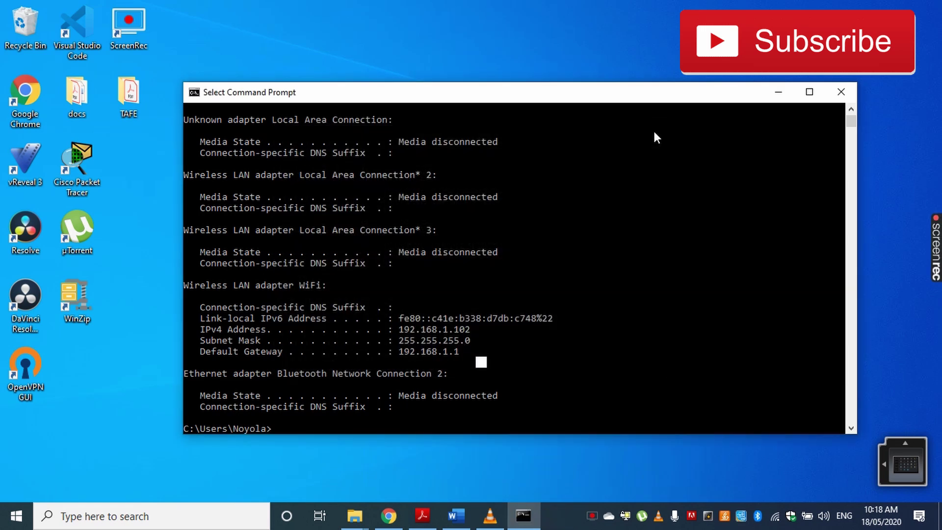
{"action": "right_click", "coordinate": [626, 515]}
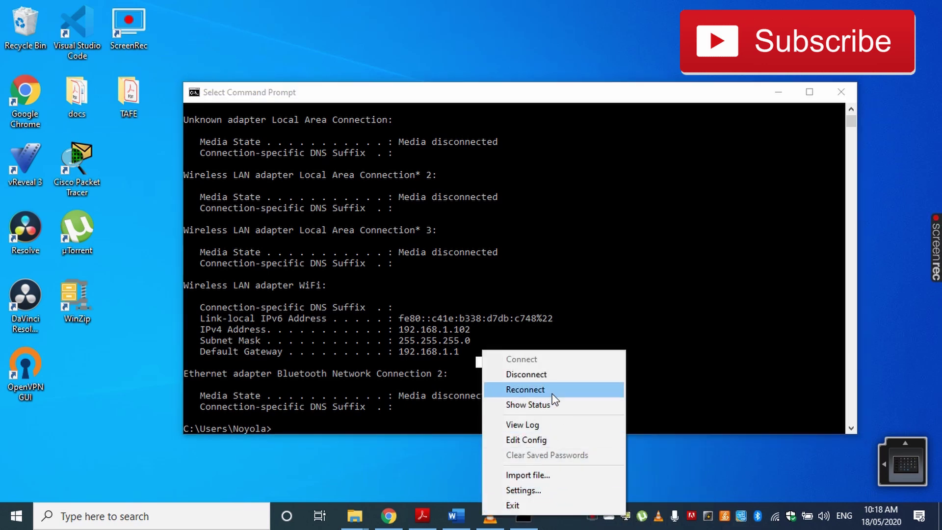
Import client.ovpn from Downloads into OpenVPN GUI, replacing the existing client config
{"action": "left_click", "coordinate": [531, 476]}
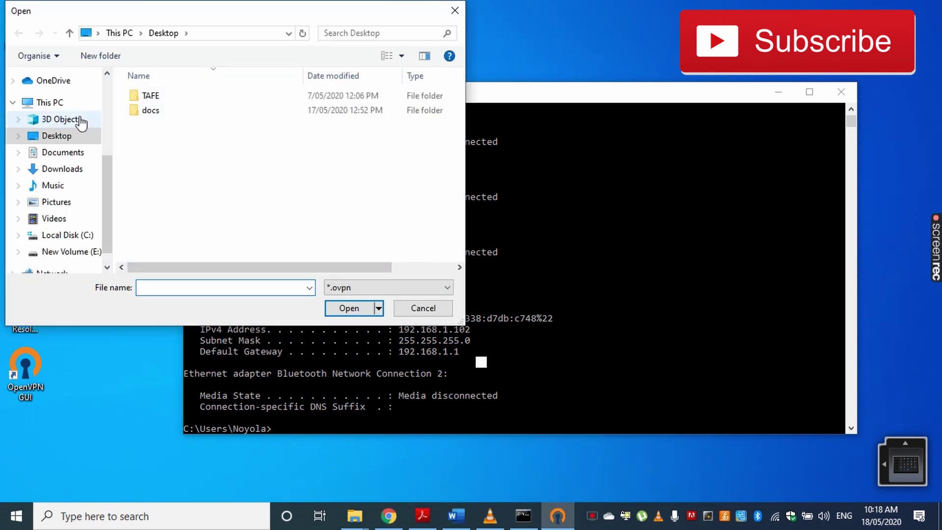
{"action": "mouse_move", "coordinate": [354, 515]}
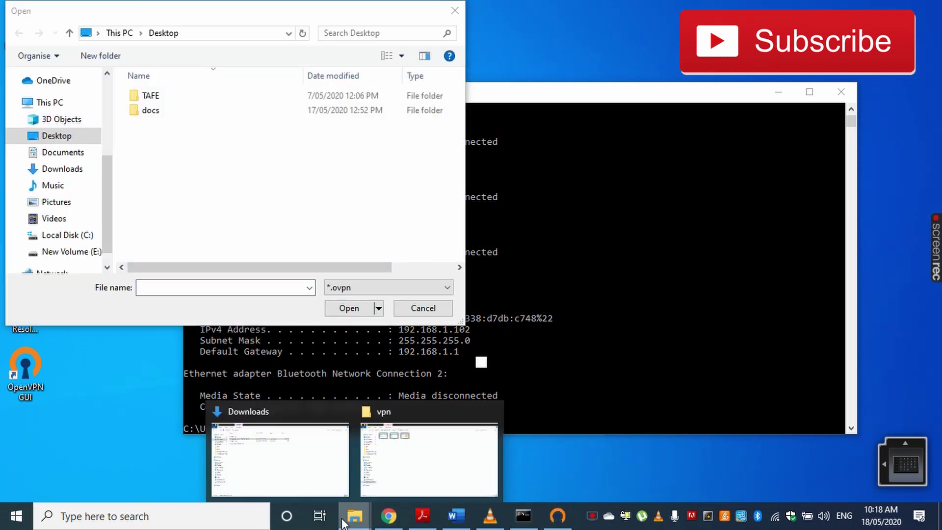
{"action": "left_click", "coordinate": [304, 471]}
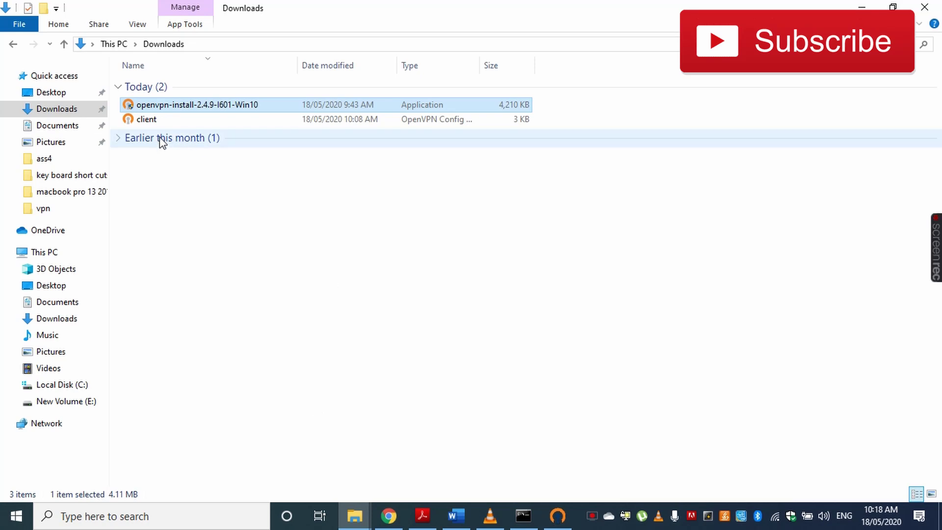
{"action": "left_click", "coordinate": [149, 122]}
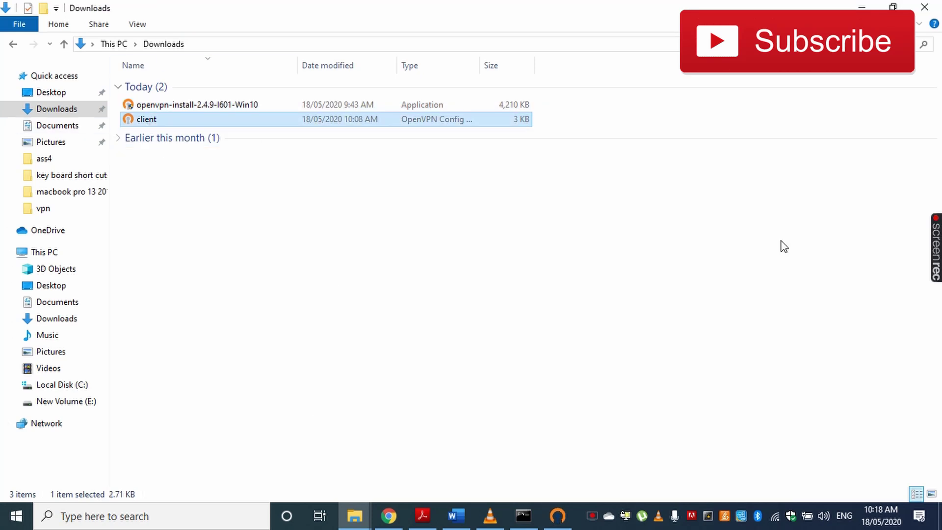
{"action": "left_click", "coordinate": [867, 6]}
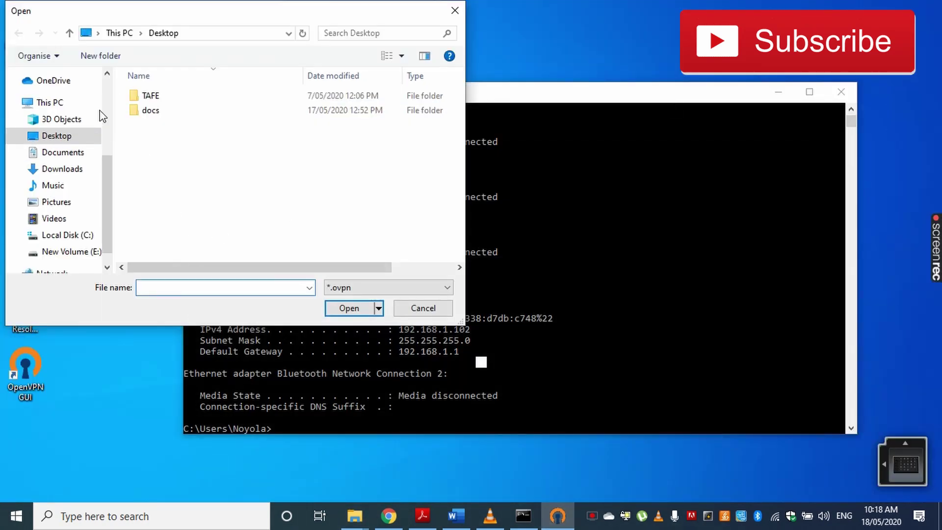
{"action": "left_click", "coordinate": [63, 170]}
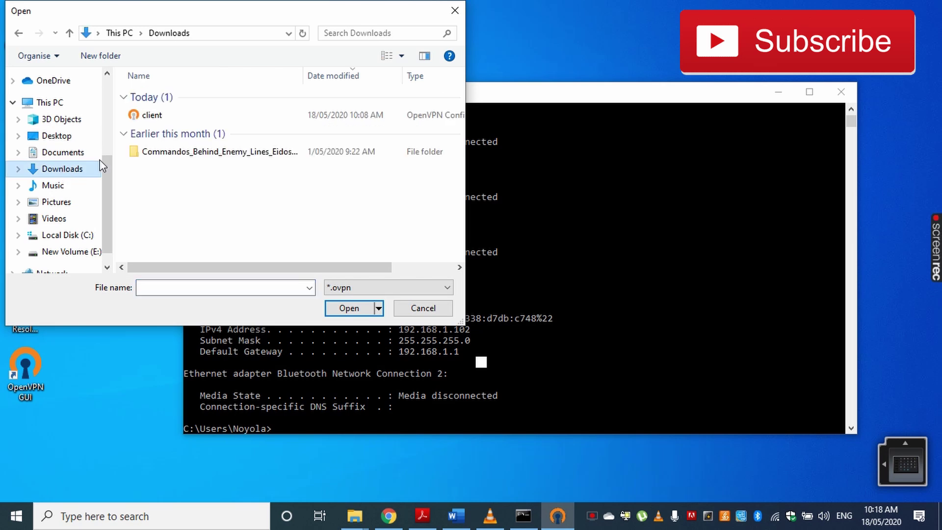
{"action": "left_click", "coordinate": [156, 117]}
{"action": "left_click", "coordinate": [343, 308]}
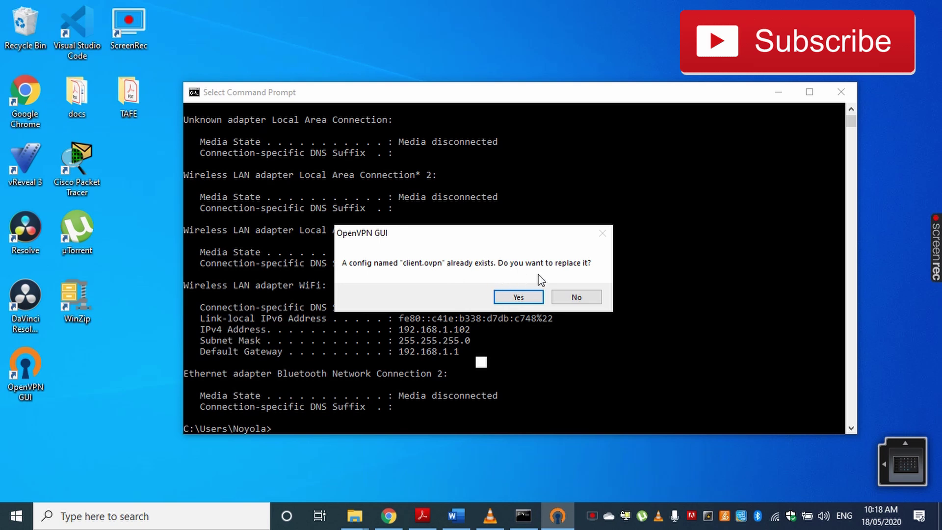
{"action": "left_click", "coordinate": [510, 301]}
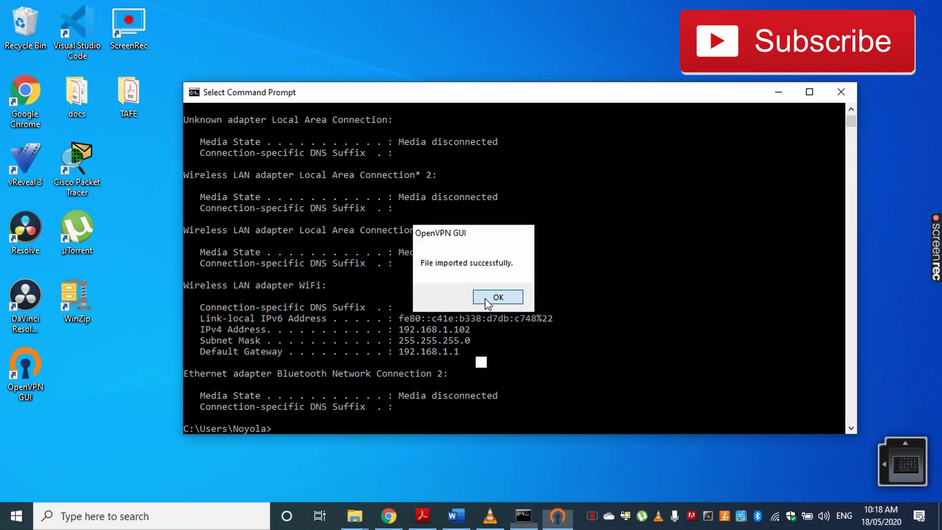
{"action": "left_click", "coordinate": [496, 298]}
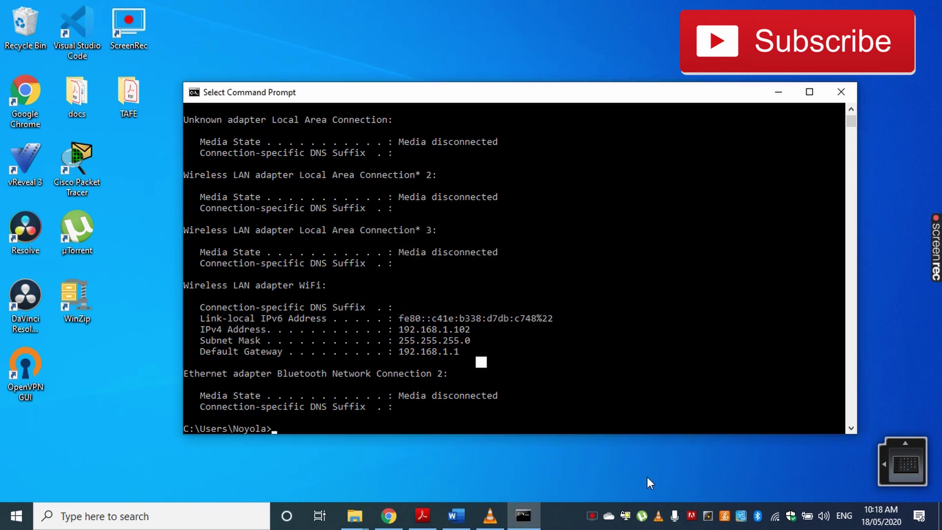
Reconnect the OpenVPN client profile and confirm it receives VPN address 10.8.0.6
{"action": "right_click", "coordinate": [624, 519]}
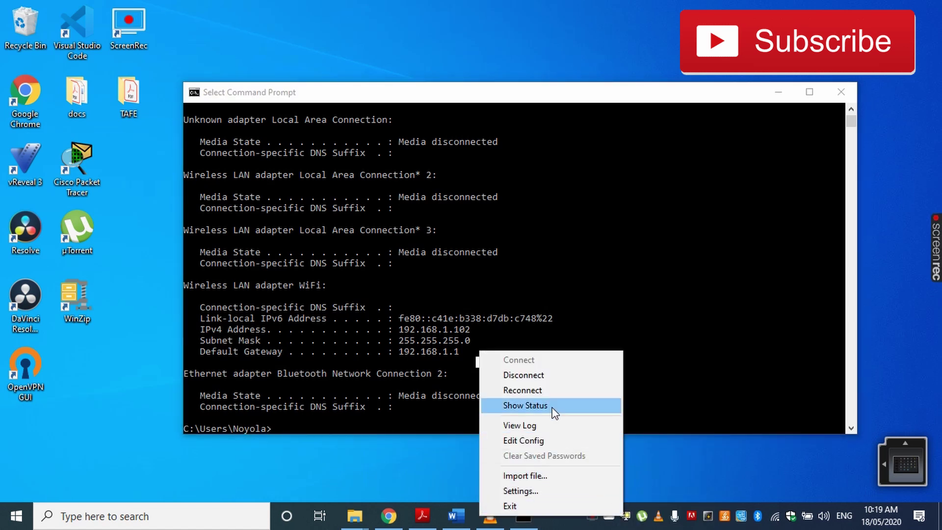
{"action": "left_click", "coordinate": [534, 375]}
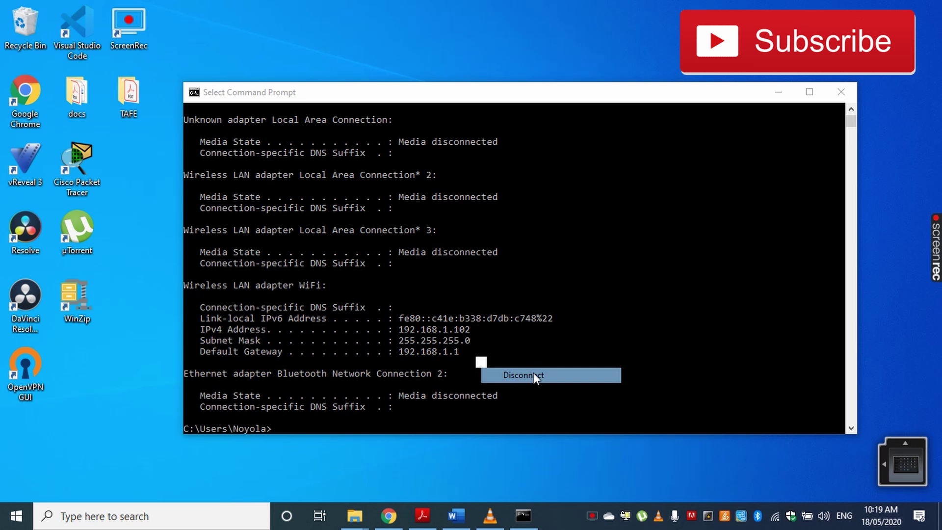
{"action": "right_click", "coordinate": [625, 519]}
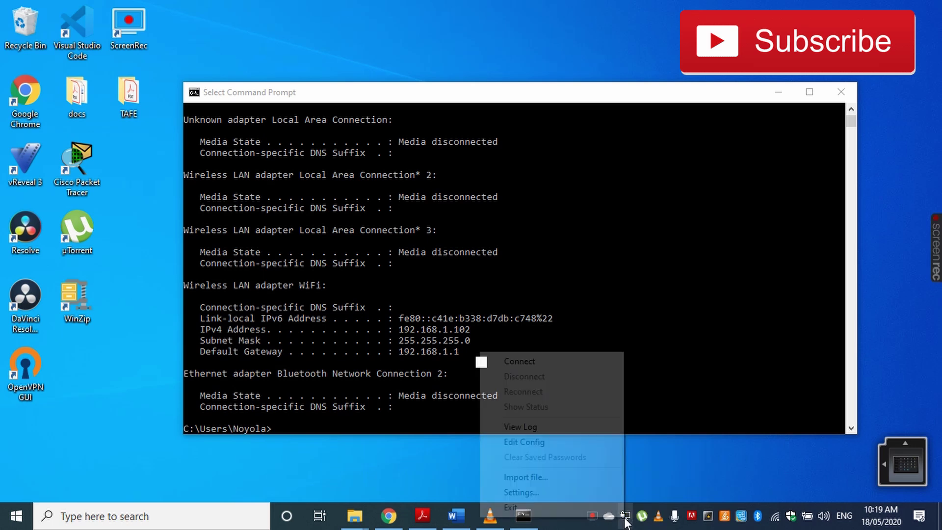
{"action": "left_click", "coordinate": [520, 362]}
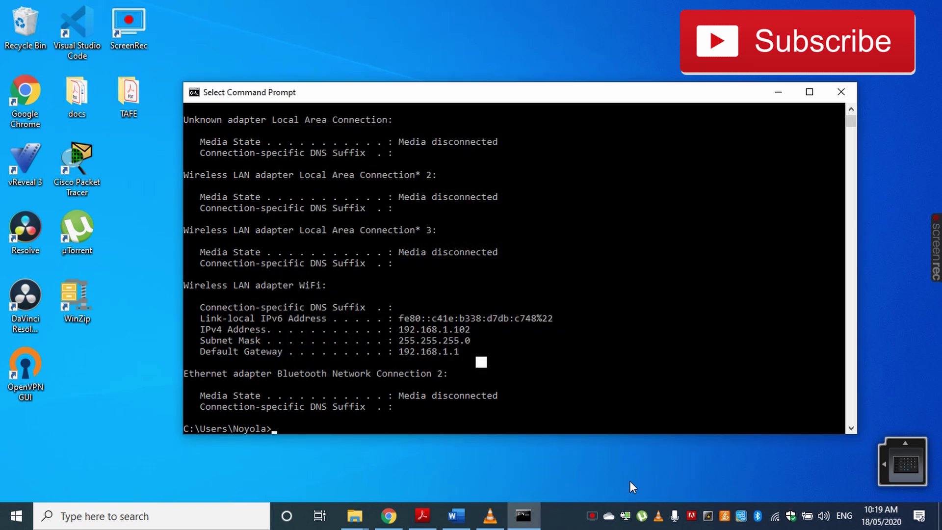
{"action": "left_click", "coordinate": [629, 480]}
{"action": "mouse_move", "coordinate": [630, 517]}
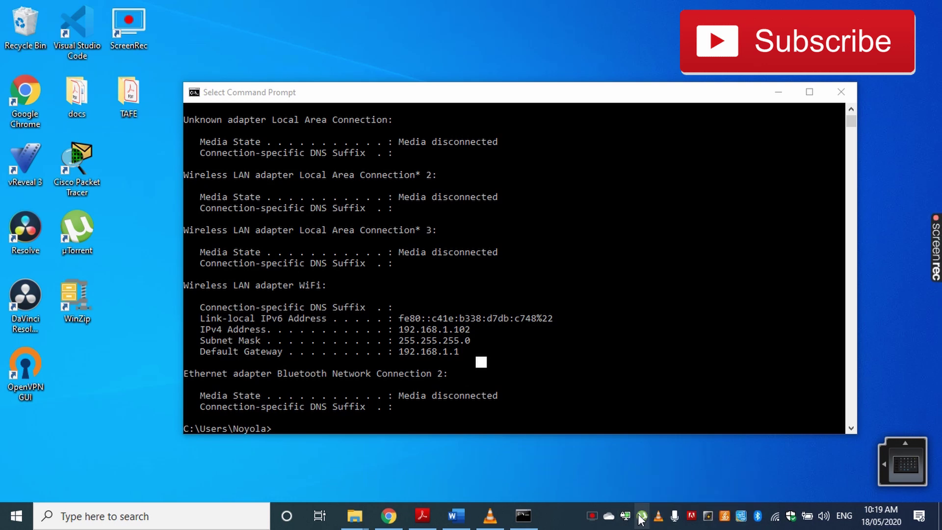
Run ipconfig in Command Prompt to show the VPN adapter at 10.8.0.6
{"action": "left_click", "coordinate": [411, 409]}
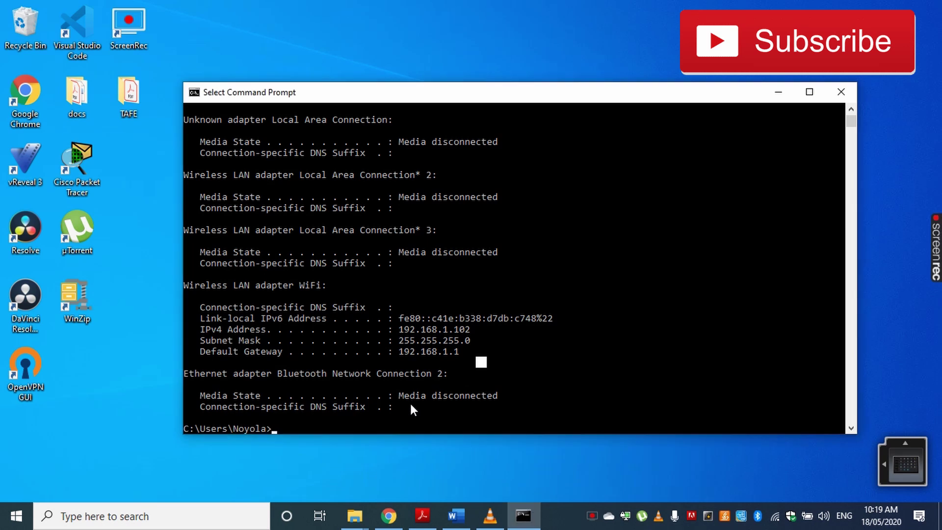
{"action": "type", "text": "i"}
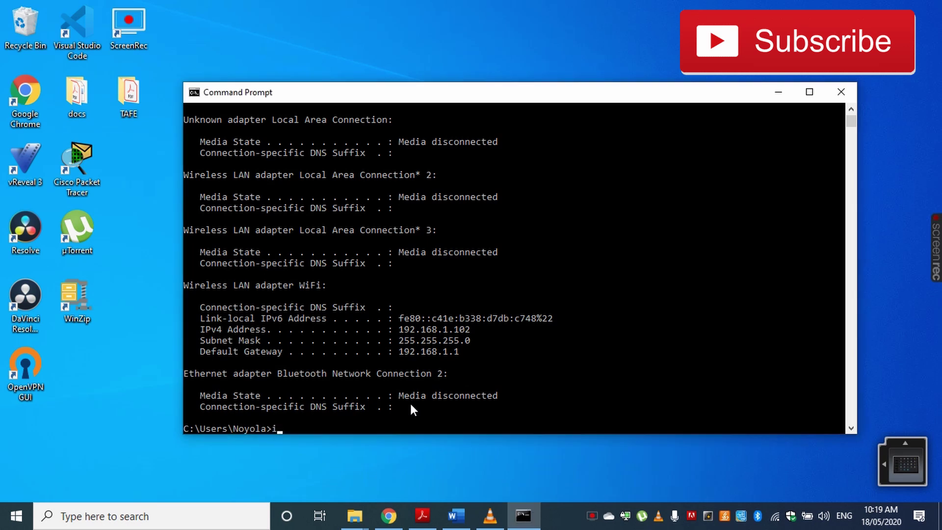
{"action": "type", "text": "pconf"}
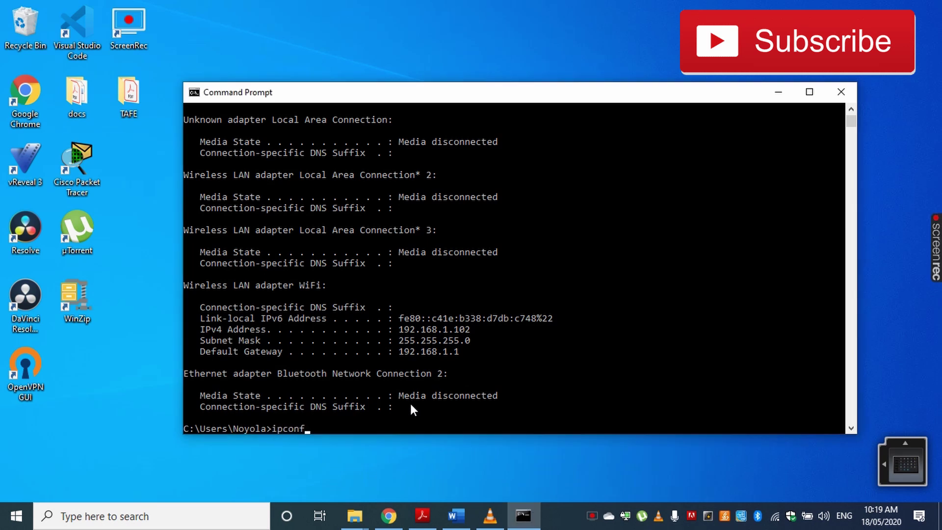
{"action": "type", "text": "ig"}
{"action": "key", "text": "Return"}
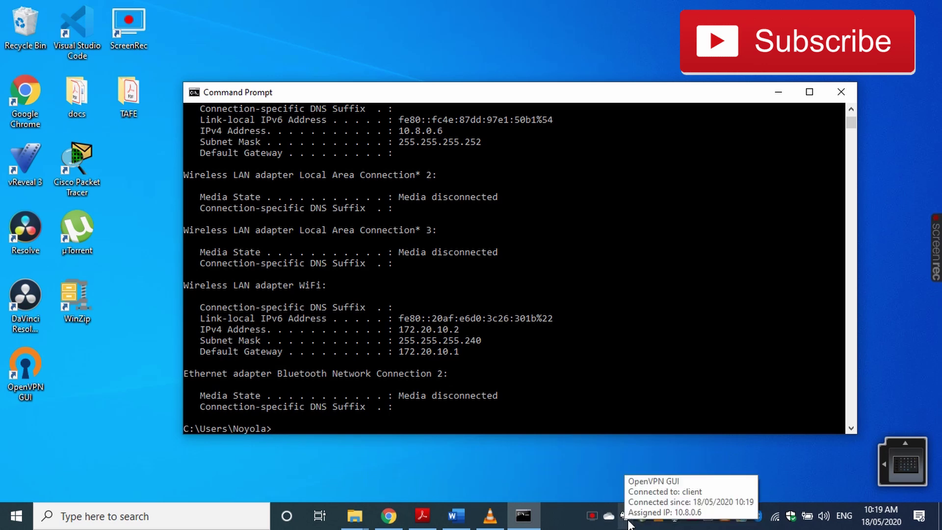
Show the router's OpenVPN server page with TCP port 1194 and subnet 10.8.0.0
{"action": "left_click", "coordinate": [396, 524]}
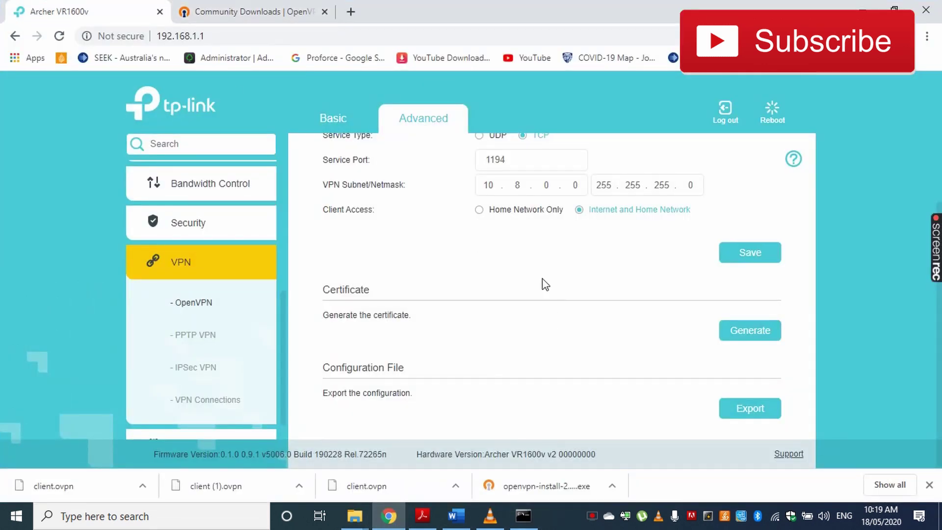
{"action": "scroll", "coordinate": [537, 264], "scroll_direction": "up", "scroll_amount": 1}
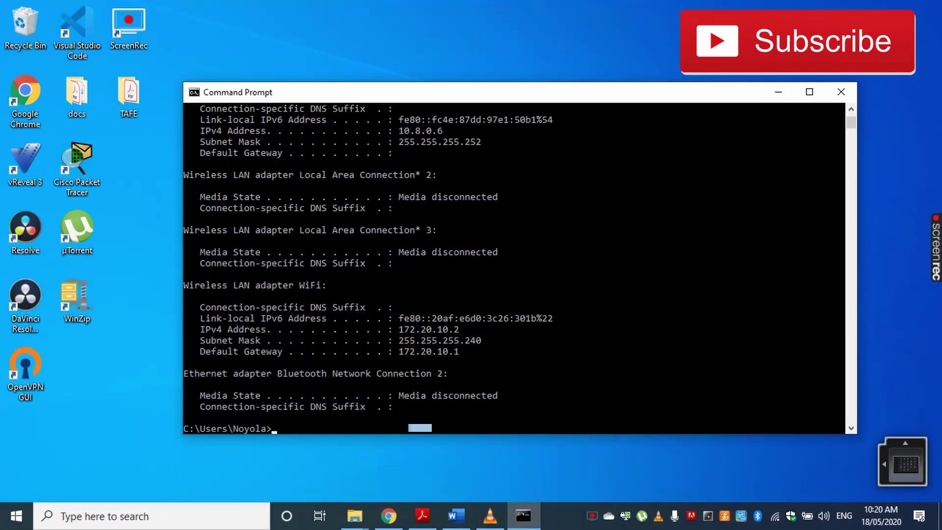
{"action": "left_click", "coordinate": [537, 216]}
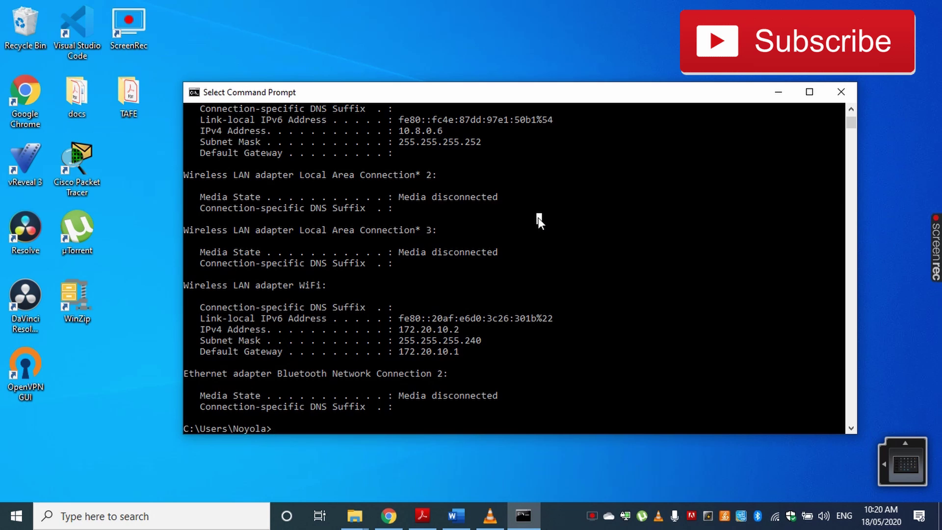